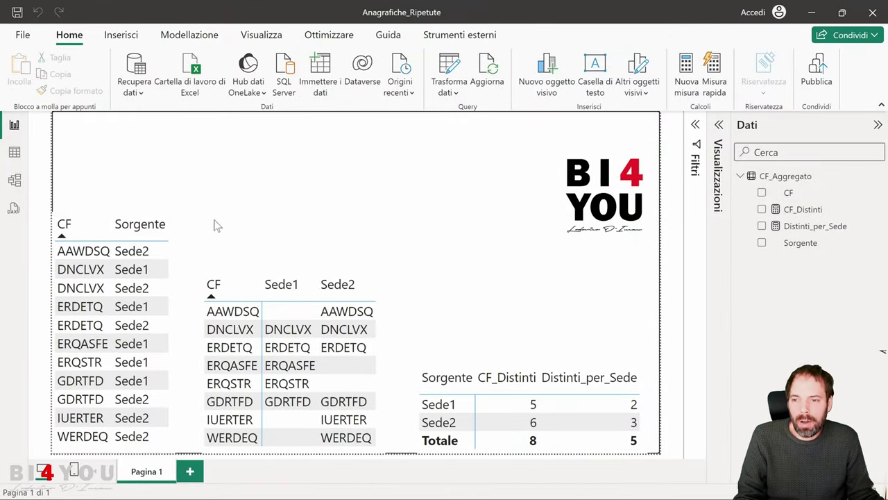
Step: Inspect the CF/Sorgente table and the CF-by-Sede matrix, then show CF_Distinti's DISTINCTCOUNT(CF_Aggregato[CF]) formula
left_click(173, 239)
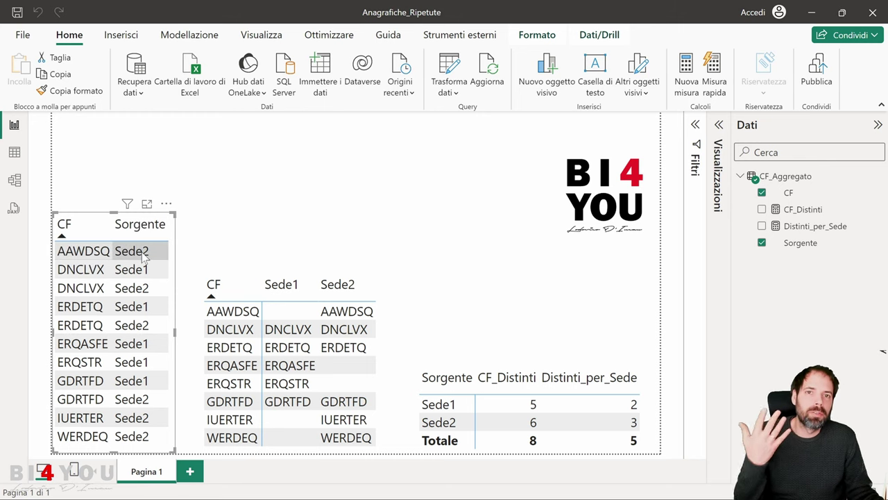
left_click(302, 232)
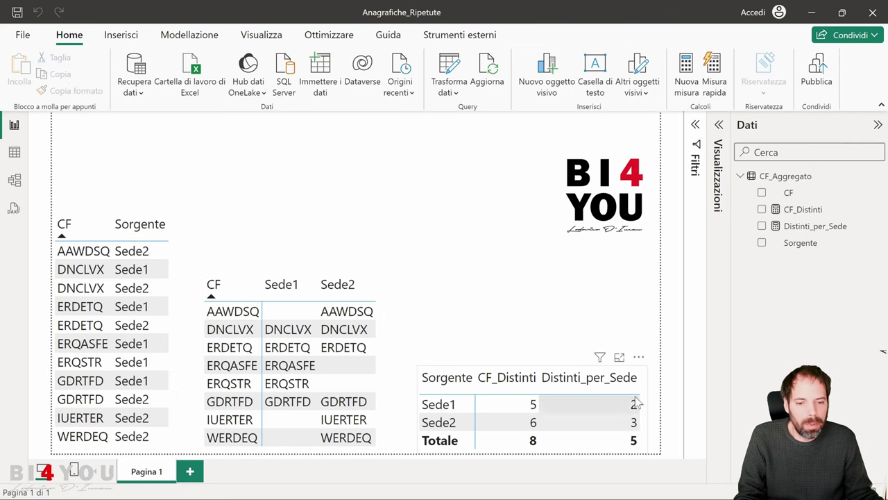
left_click(379, 313)
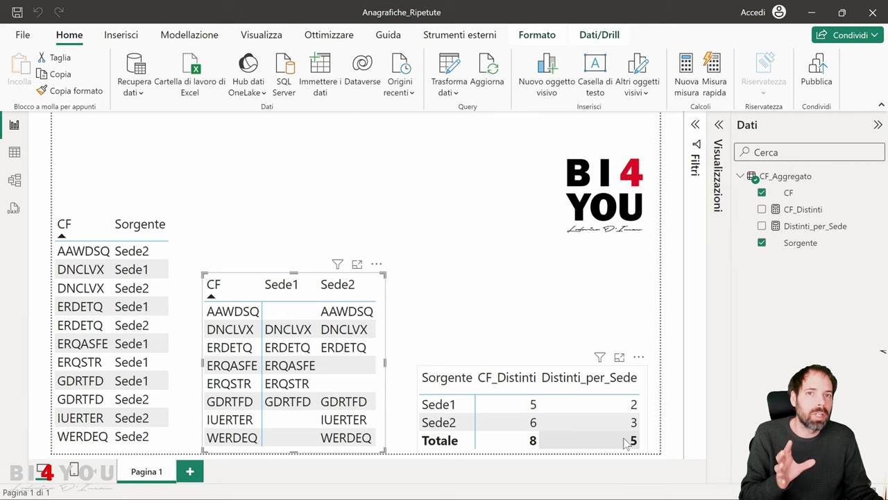
left_click(504, 298)
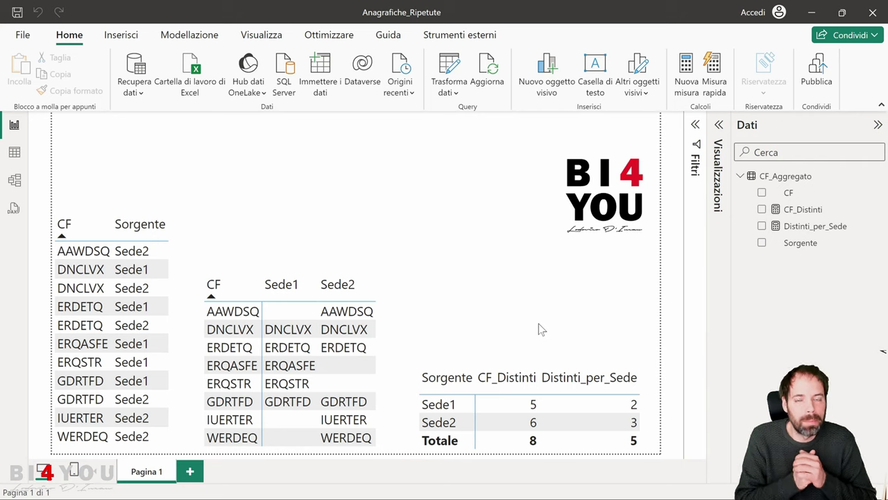
left_click(808, 214)
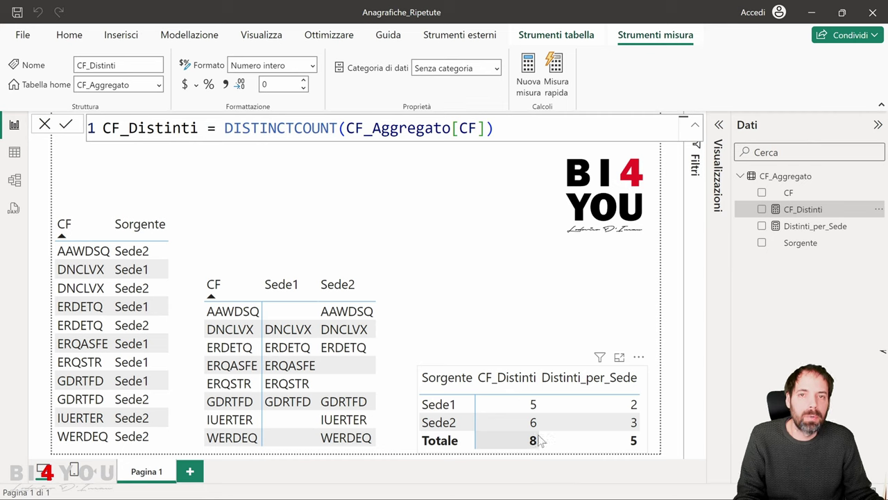
Step: Change CF_Distinti to COUNT to show 11, restore DISTINCTCOUNT, then show Distinti_per_Sede's formula
left_click_drag(295, 128, 223, 128)
key("BackSpace")
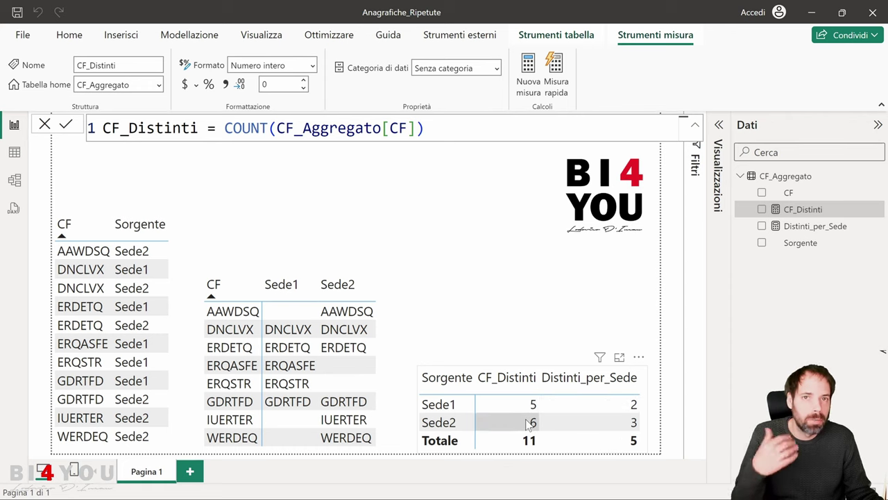
type("DISTINCT")
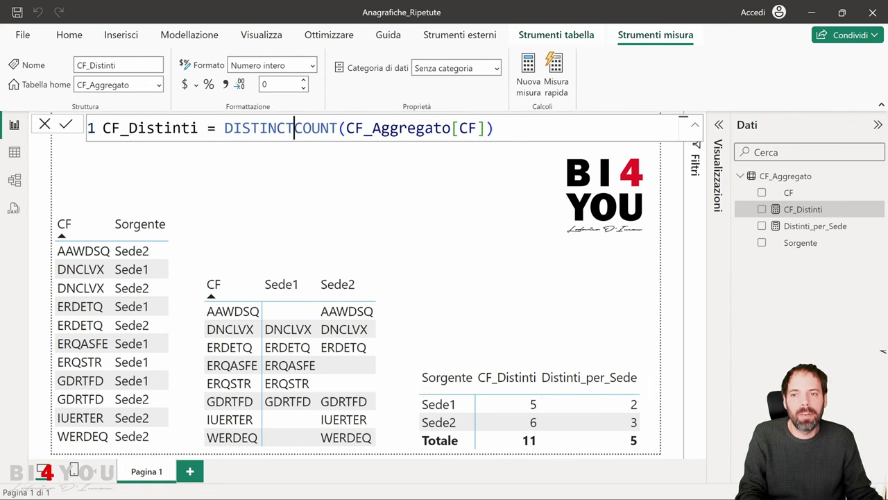
key("Return")
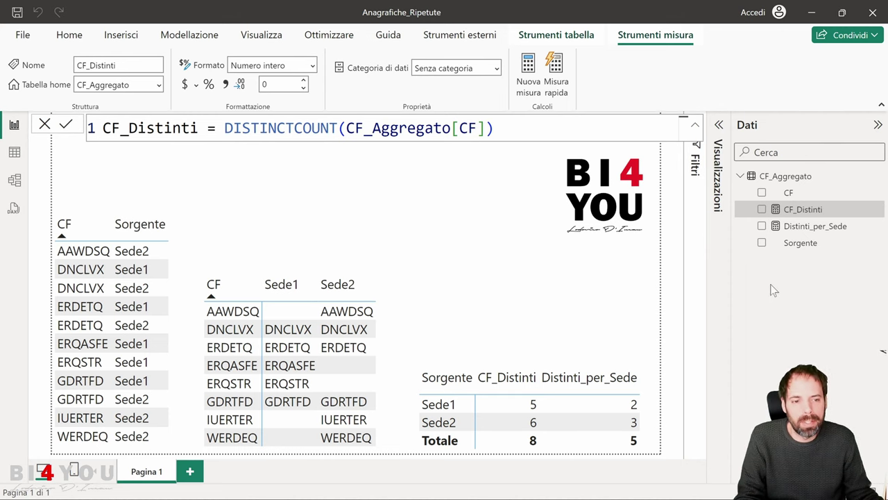
left_click(816, 227)
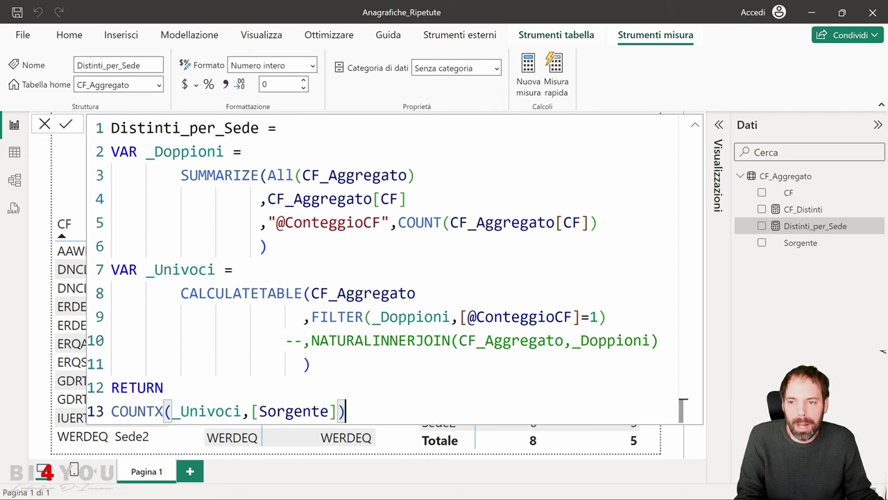
left_click(795, 210)
left_click(512, 333)
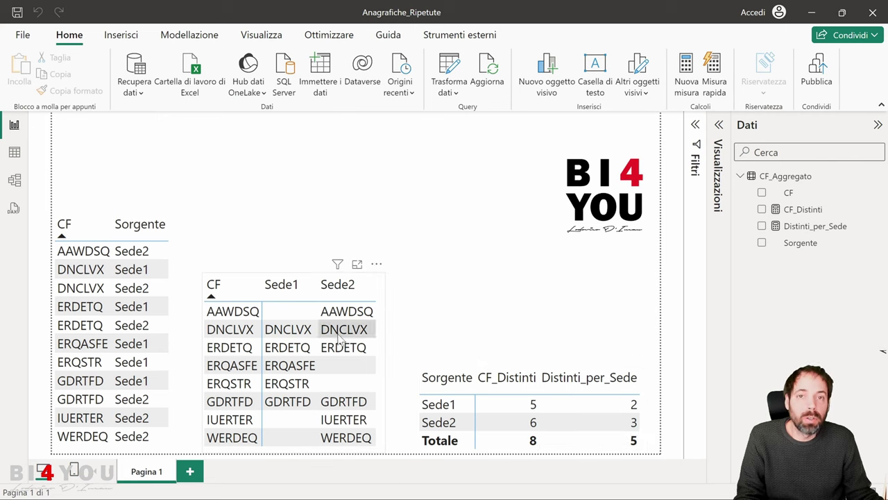
left_click(818, 229)
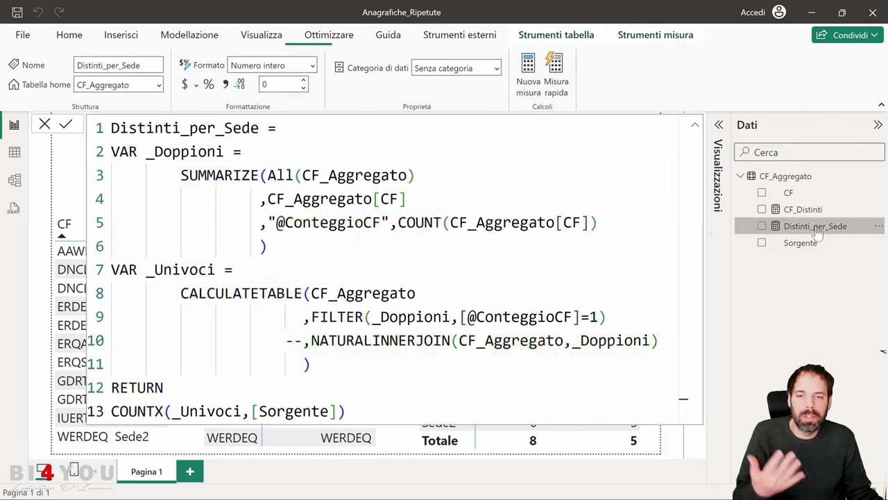
left_click(267, 245)
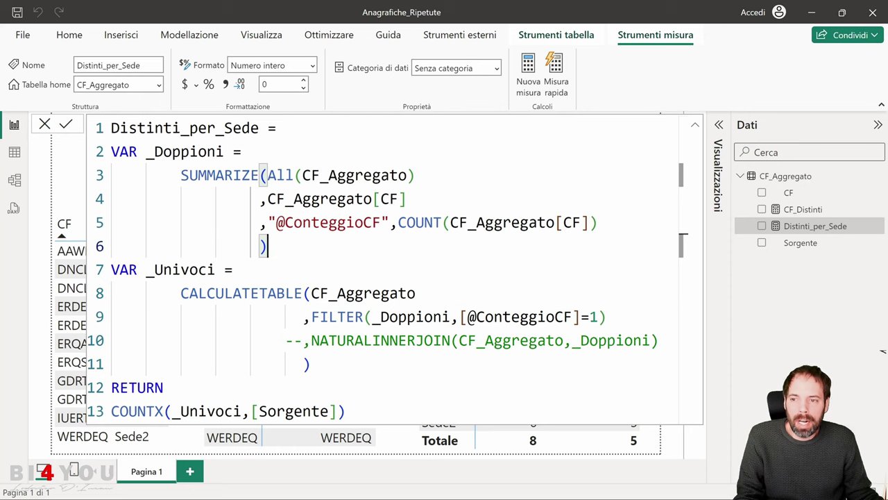
double_click(184, 152)
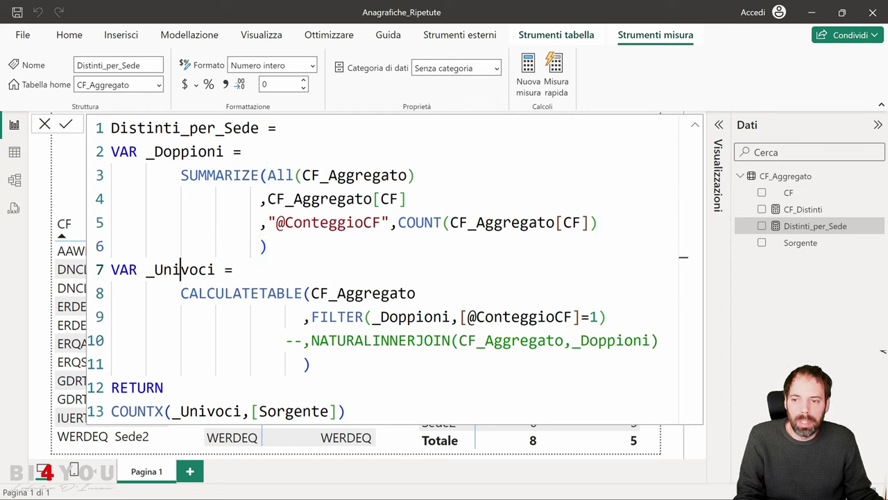
double_click(180, 269)
left_click_drag(347, 411, 111, 411)
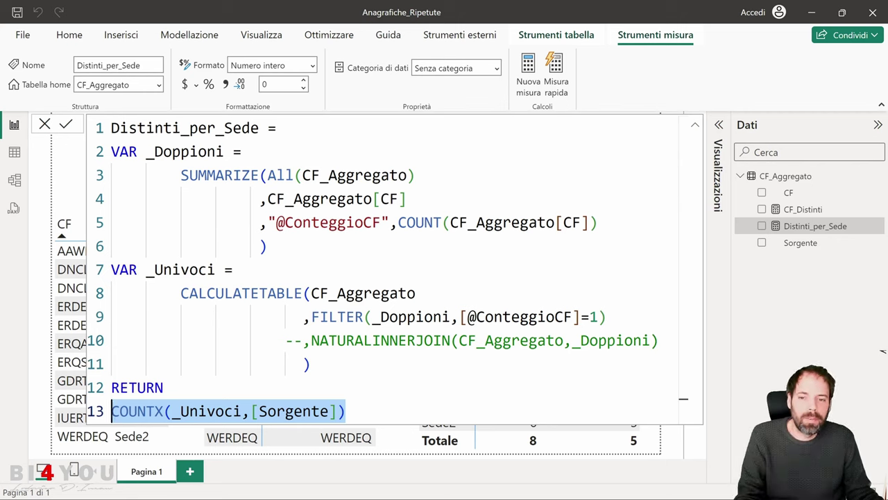
double_click(138, 387)
left_click(241, 270)
left_click_drag(268, 245, 111, 174)
left_click(326, 222)
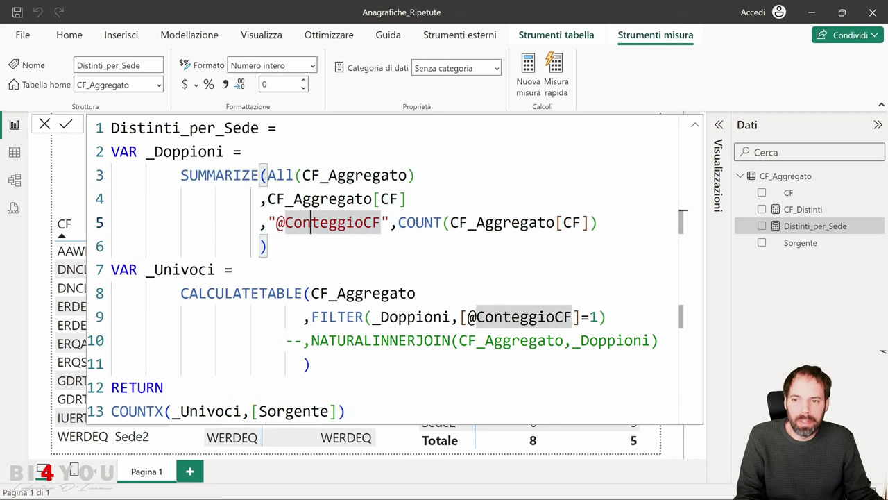
double_click(219, 174)
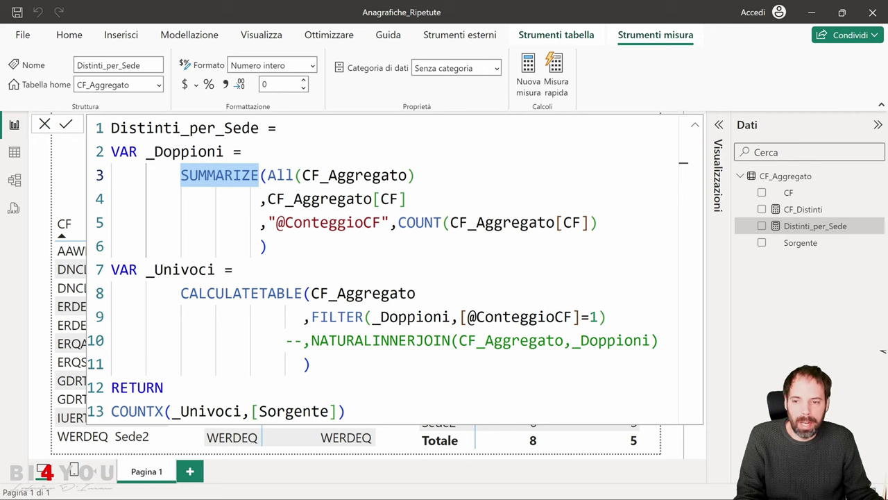
double_click(182, 270)
double_click(241, 293)
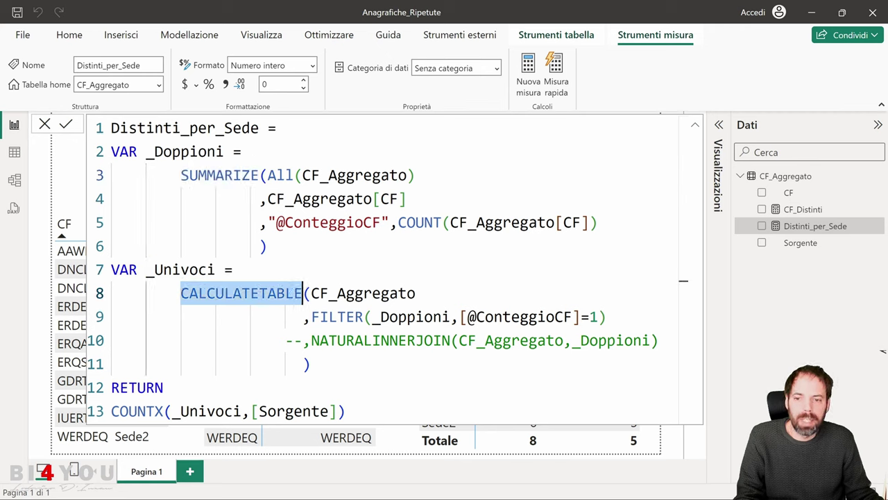
left_click(309, 364)
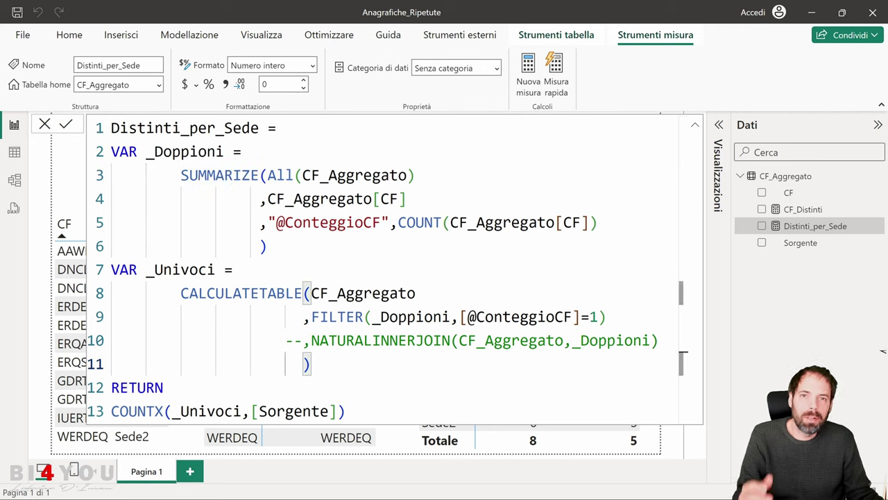
Step: Compare the _Doppioni SUMMARIZE query in DAX query view with the measure's _Doppioni variable block
left_click(14, 209)
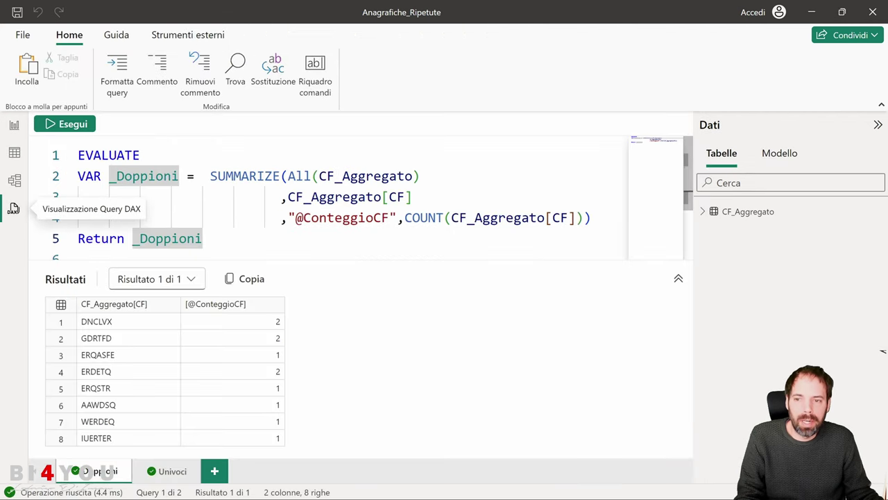
left_click_drag(210, 175, 590, 217)
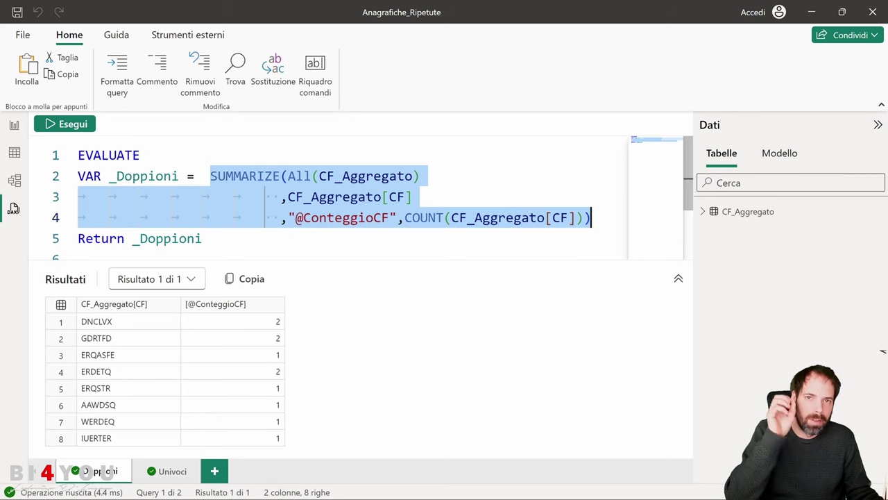
key("Right")
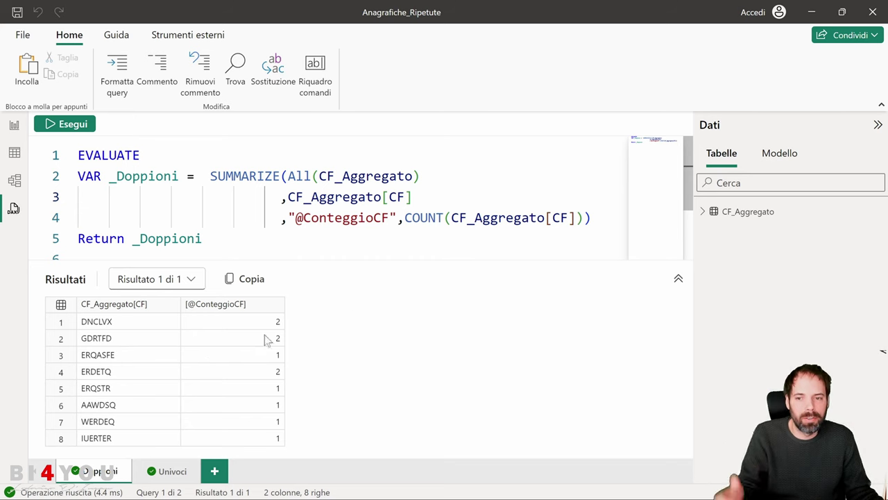
left_click(14, 127)
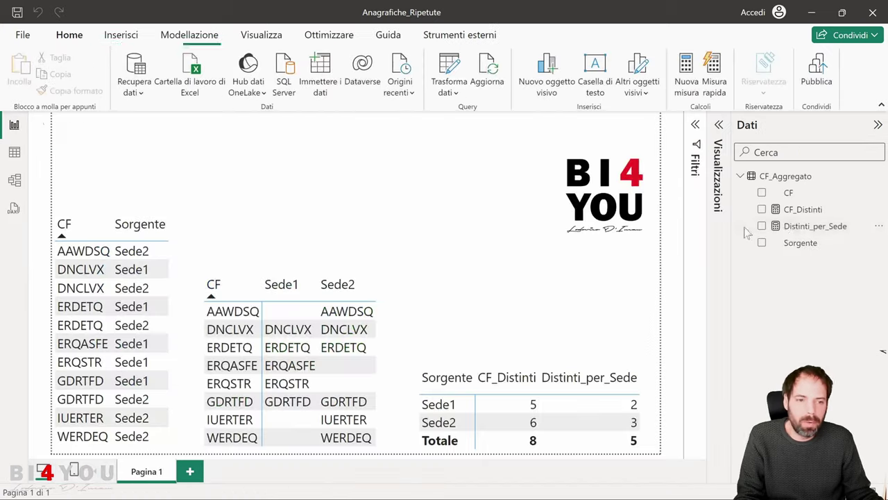
left_click_drag(268, 246, 111, 151)
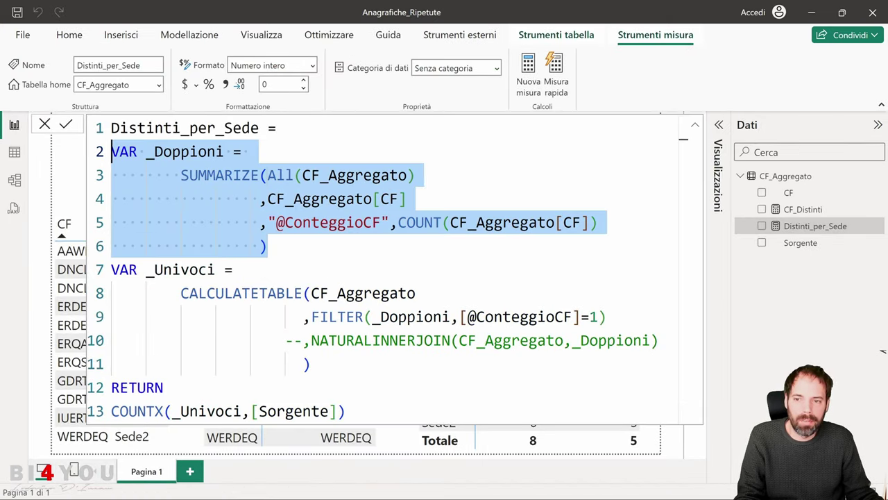
left_click(14, 209)
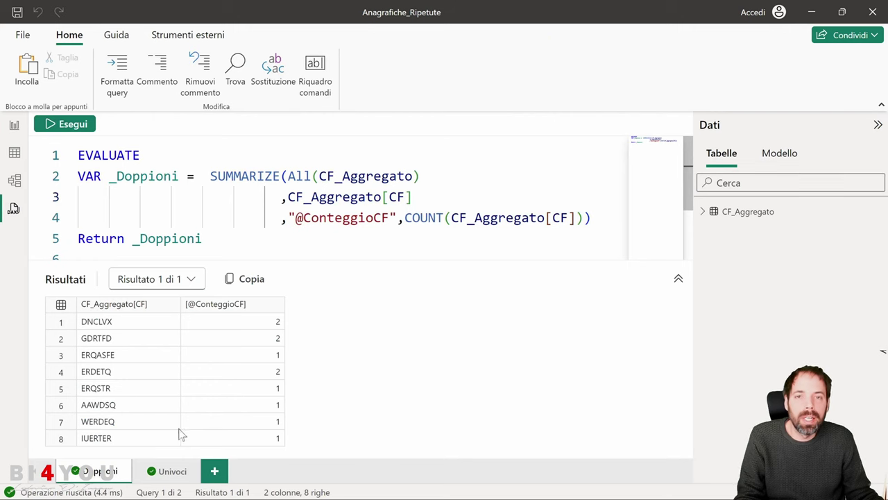
Step: Highlight SUMMARIZE and its All(CF_Aggregato) argument, switching between DAX query view and the report
double_click(226, 176)
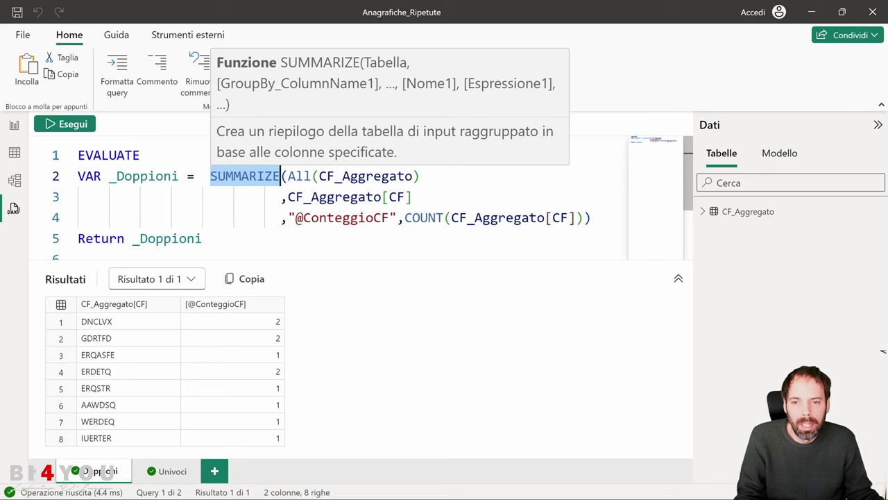
left_click(412, 175)
left_click_drag(419, 176, 288, 176)
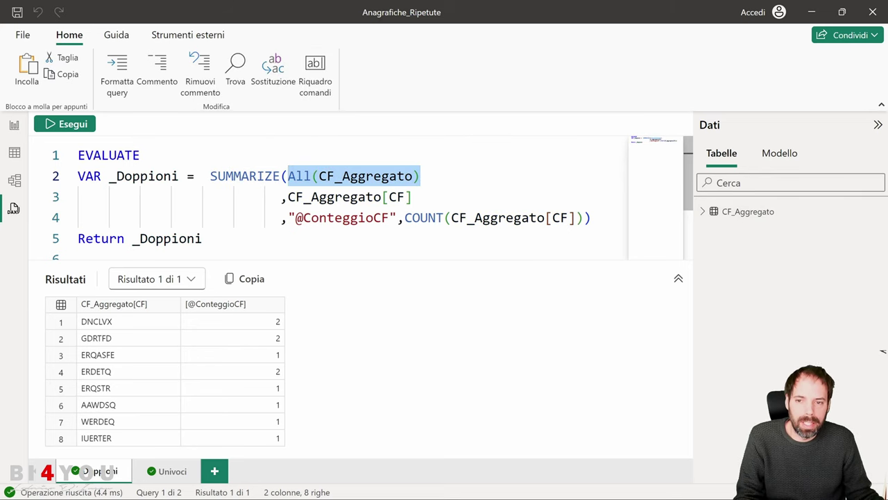
key("Left")
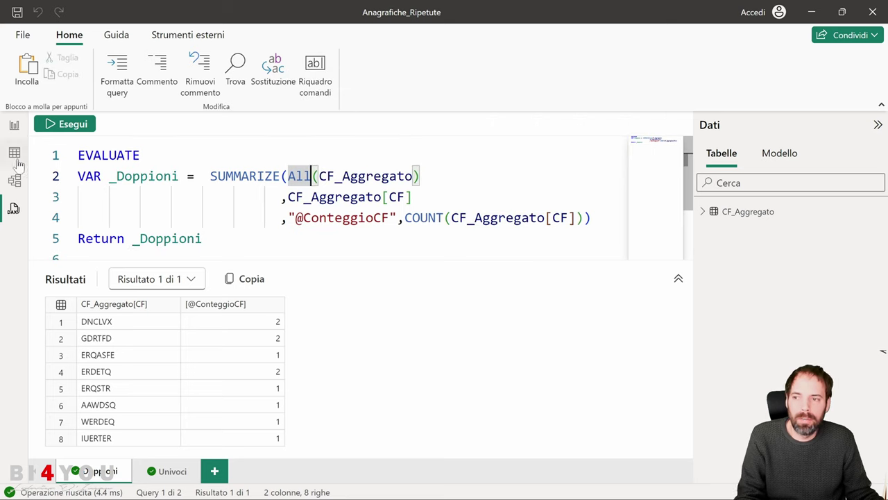
left_click(14, 131)
left_click(396, 373)
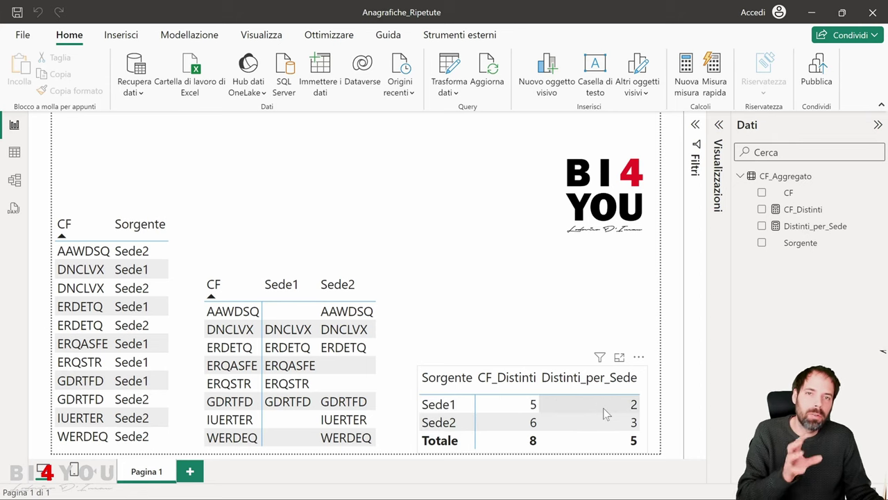
left_click(13, 209)
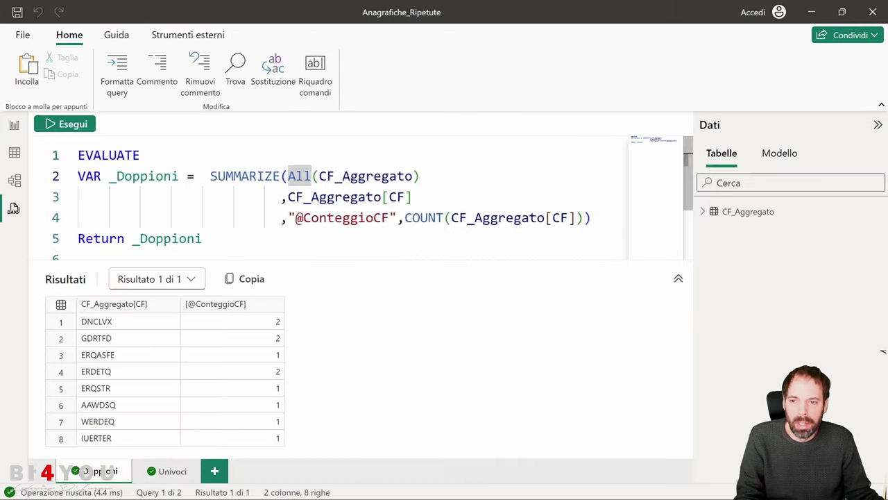
left_click(249, 176)
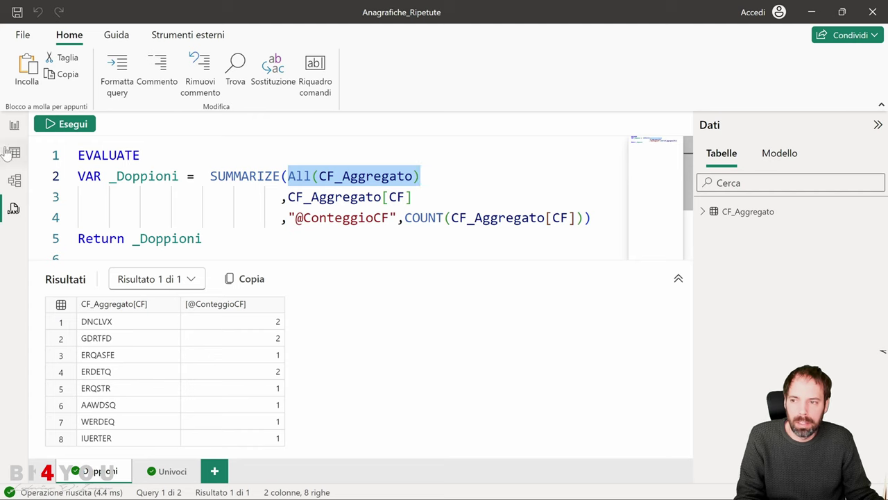
left_click(14, 125)
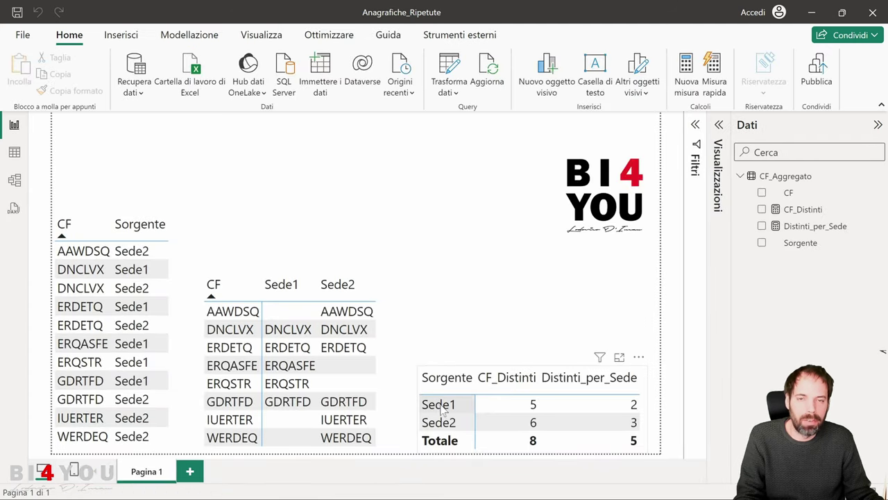
left_click(13, 209)
left_click_drag(411, 197, 288, 197)
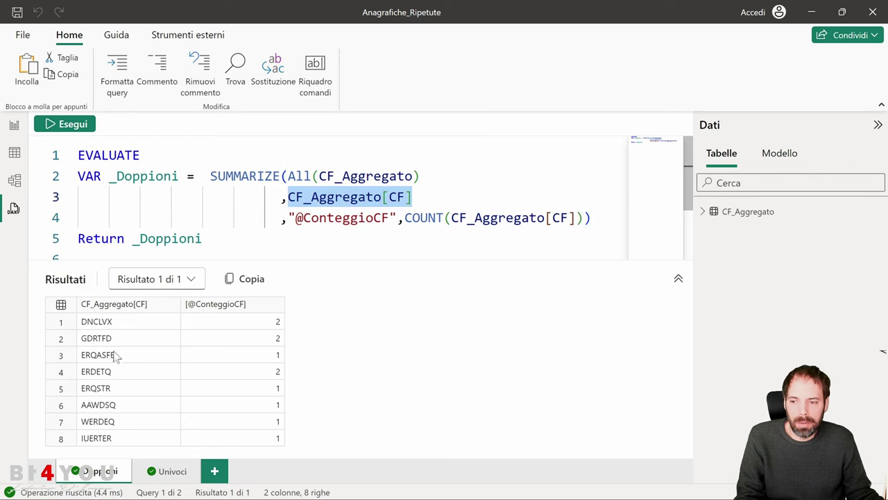
left_click(319, 217)
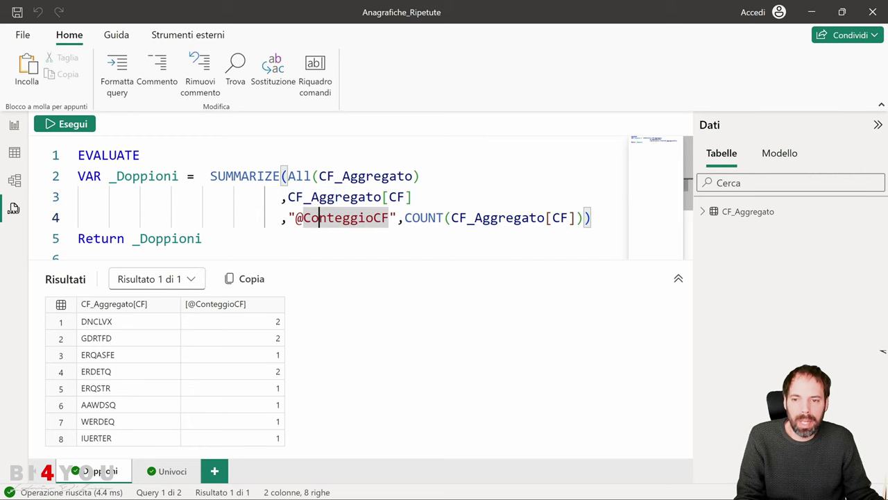
left_click(289, 218)
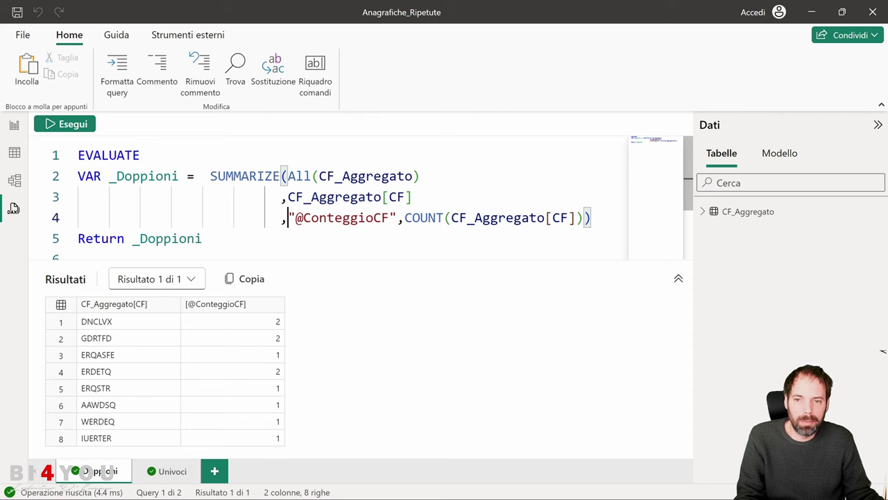
left_click_drag(420, 176, 288, 175)
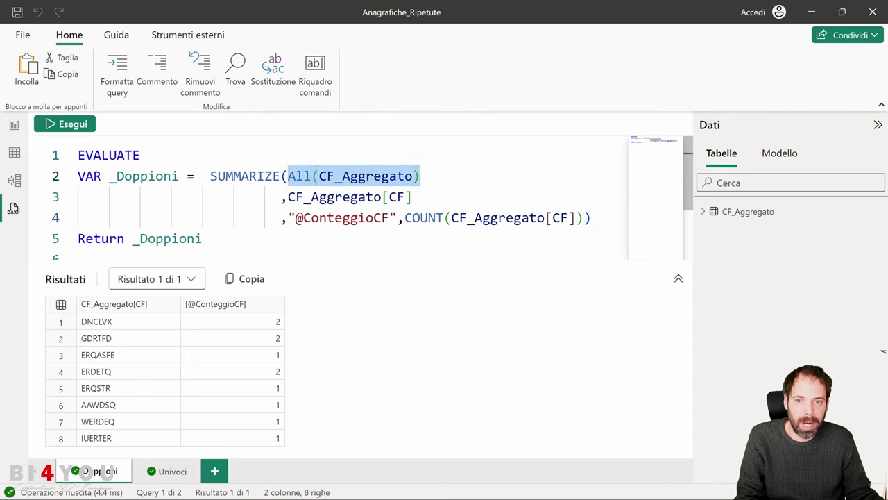
left_click_drag(411, 197, 591, 217)
left_click(591, 217)
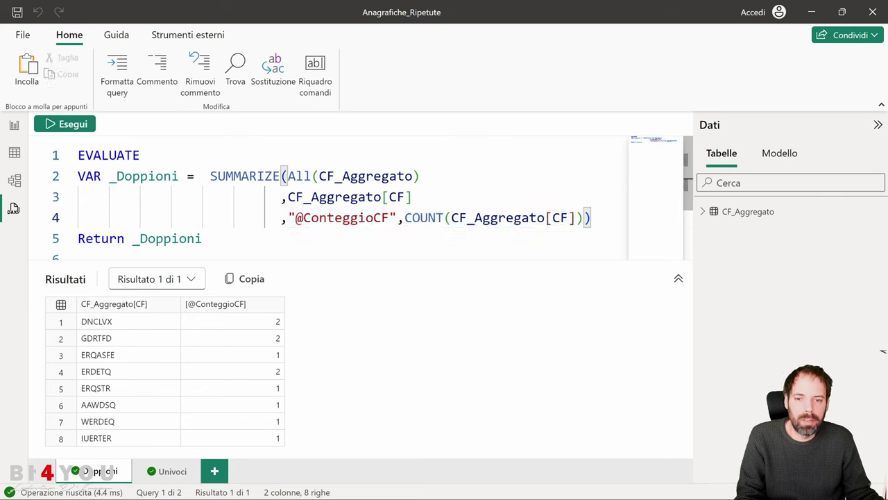
left_click_drag(397, 217, 285, 217)
left_click(295, 218)
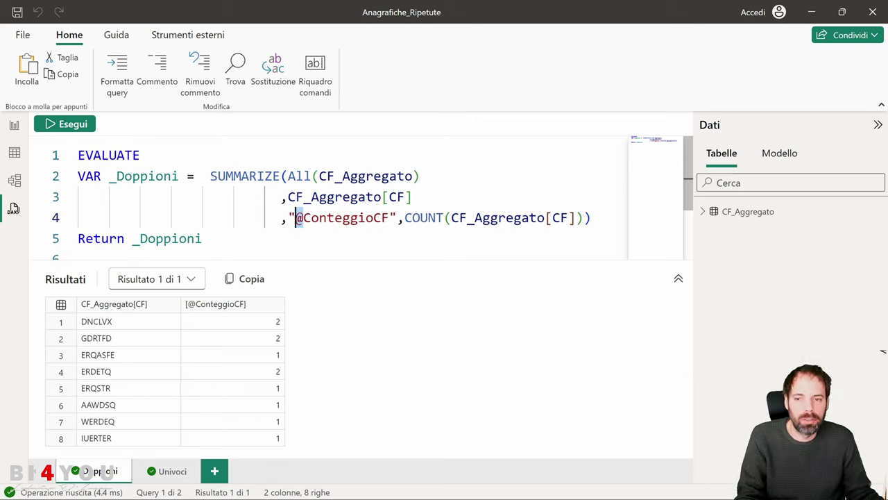
key("Right")
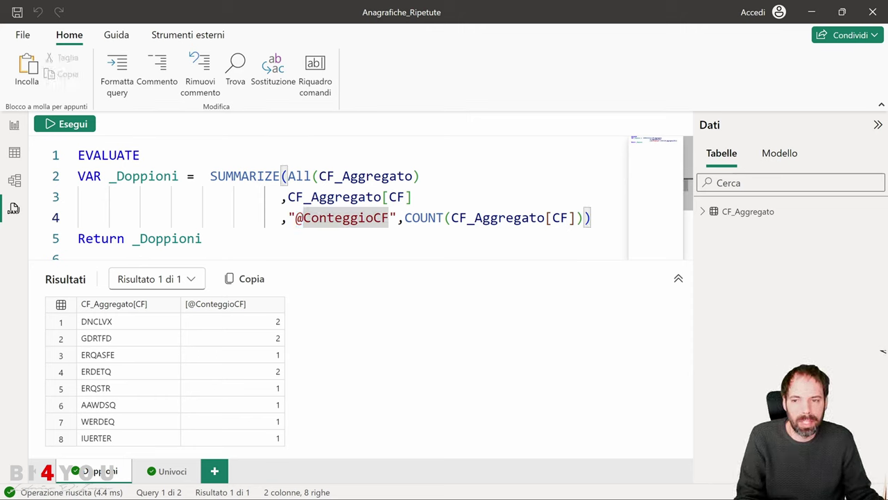
left_click(397, 218)
left_click_drag(404, 218, 576, 217)
left_click(347, 217)
left_click(423, 217)
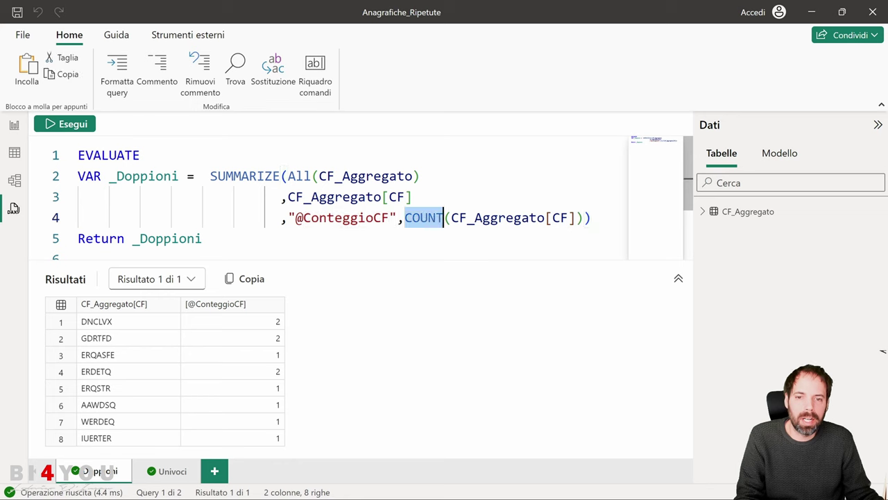
left_click(520, 217)
left_click(413, 197)
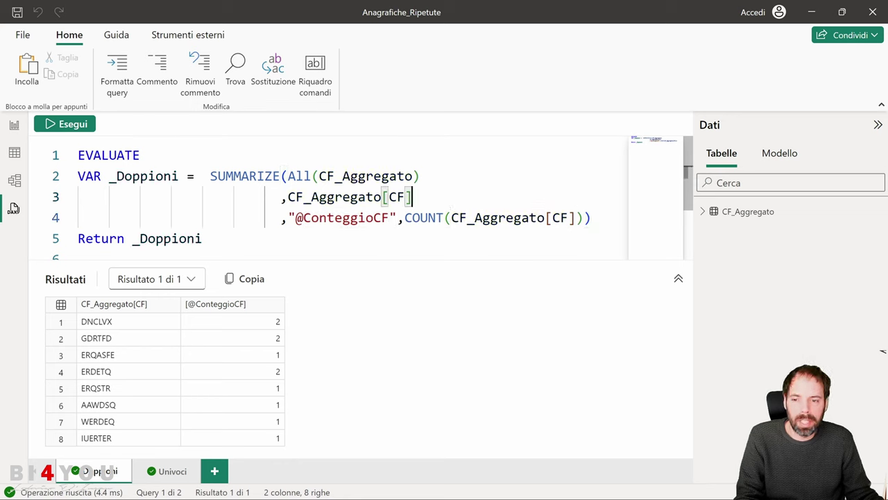
Step: Relate the ERQASFE result row to the line-4 count column definition
left_click(115, 352)
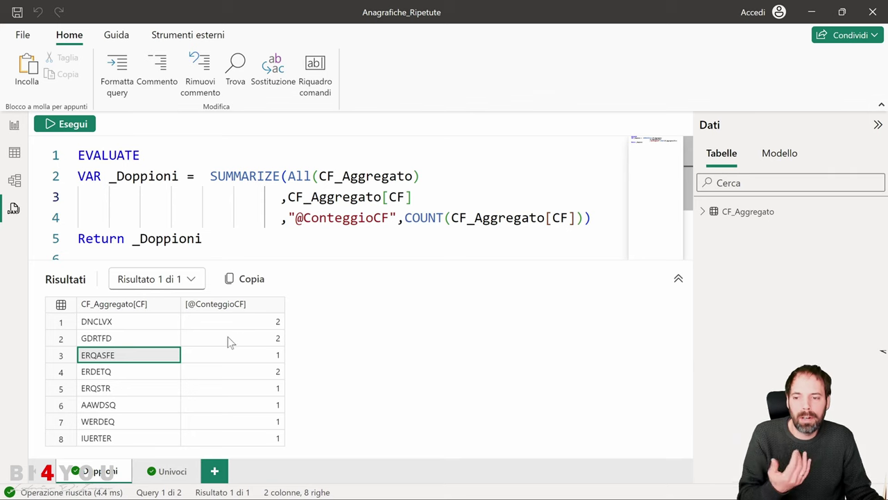
left_click(474, 217)
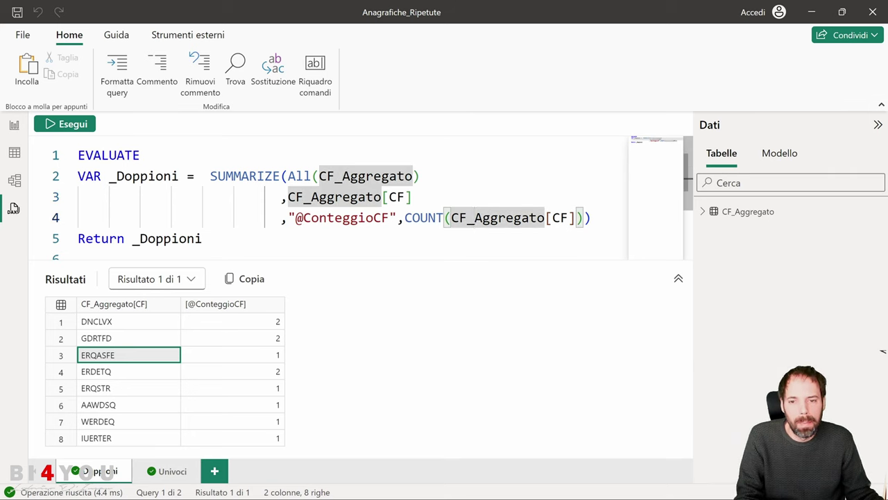
left_click_drag(592, 217, 359, 218)
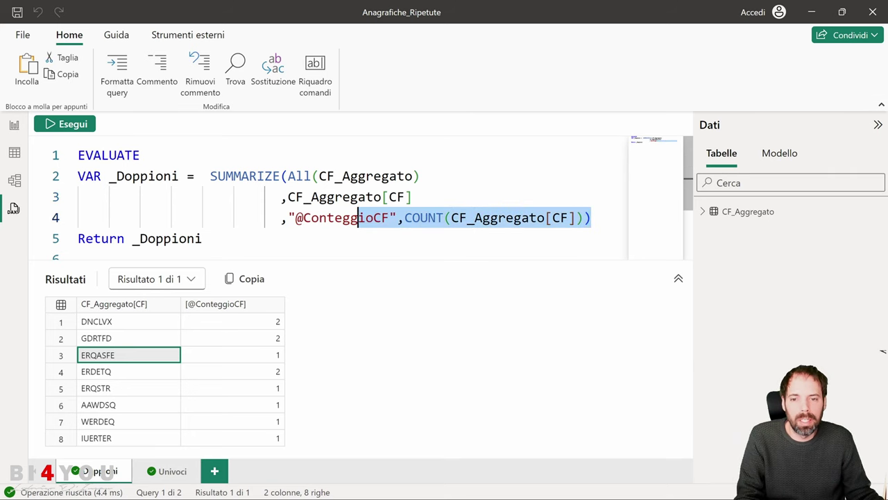
left_click(414, 197)
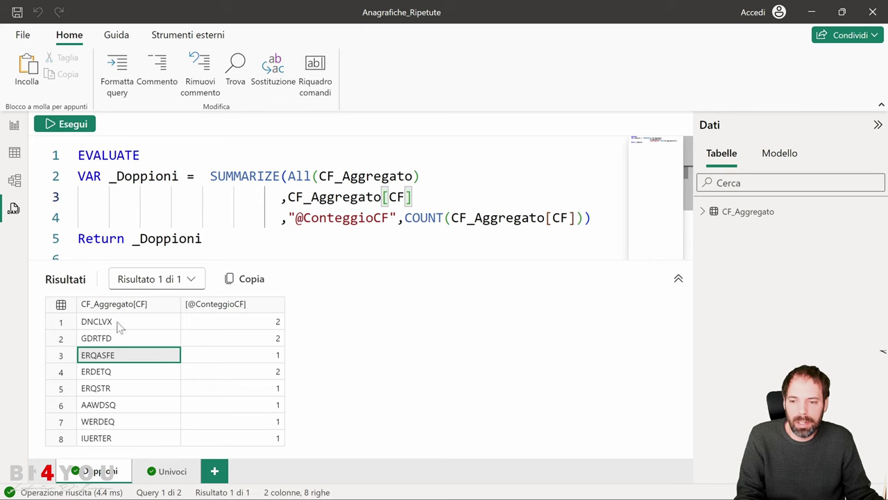
left_click(265, 323)
left_click(266, 339)
left_click(265, 355)
left_click(266, 387)
left_click(266, 405)
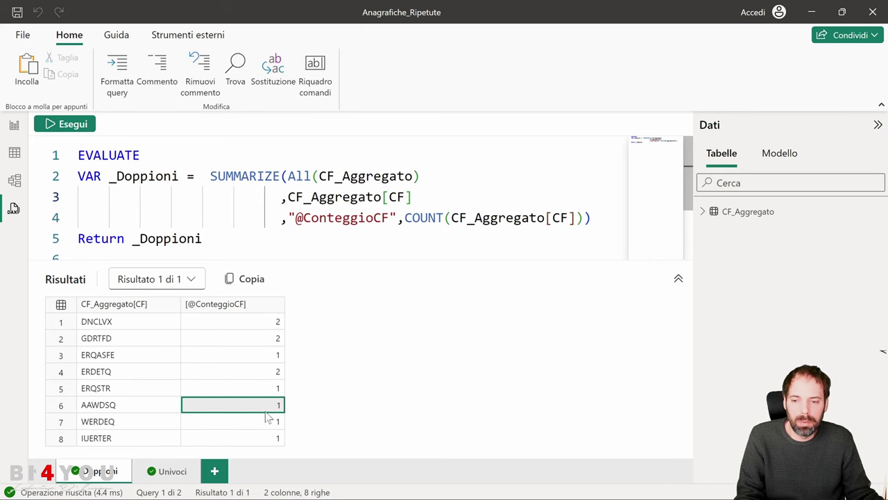
left_click(266, 421)
left_click(266, 438)
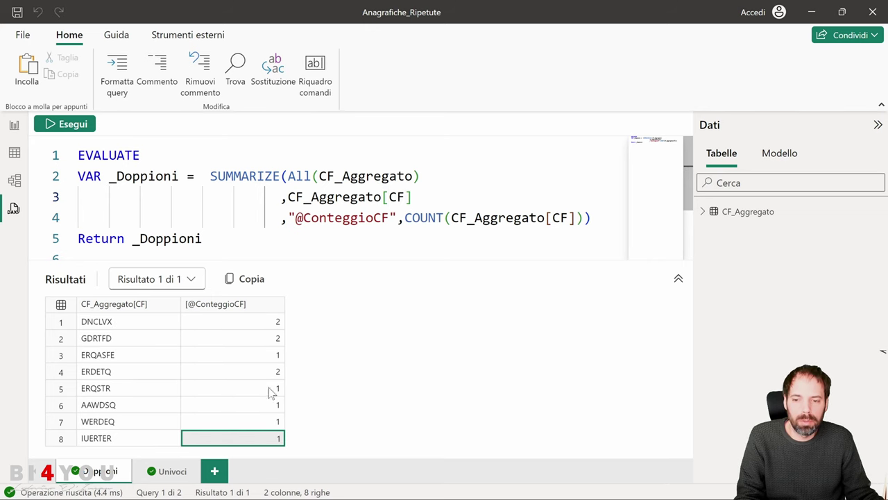
left_click(14, 127)
left_click(630, 449)
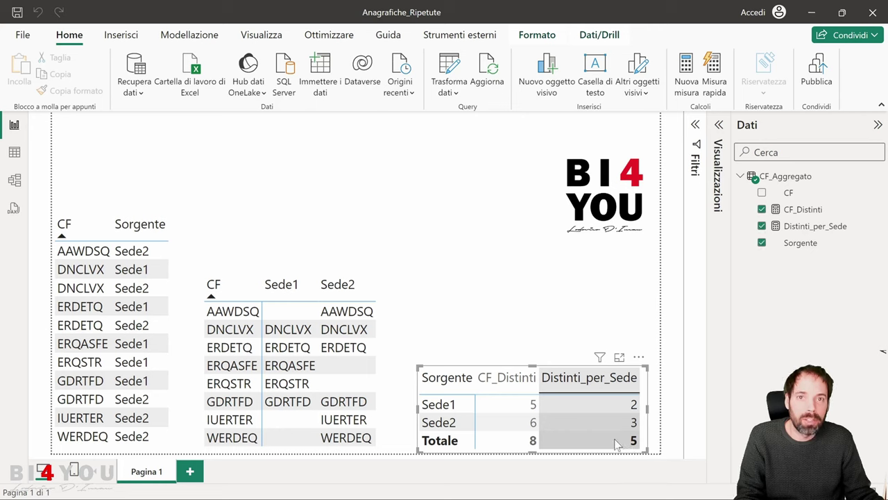
Step: Highlight the SUMMARIZE block in Distinti_per_Sede's formula, then show the Univoci query in DAX query view
left_click(454, 270)
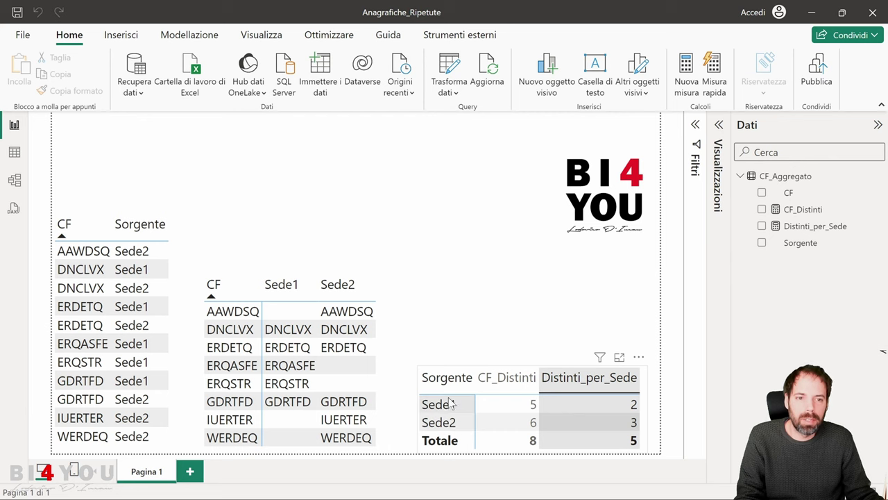
left_click(809, 226)
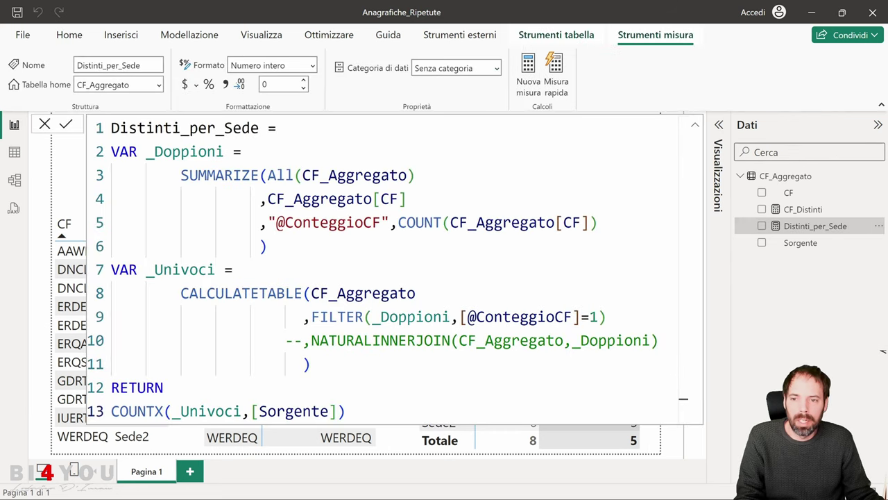
left_click_drag(268, 247, 111, 175)
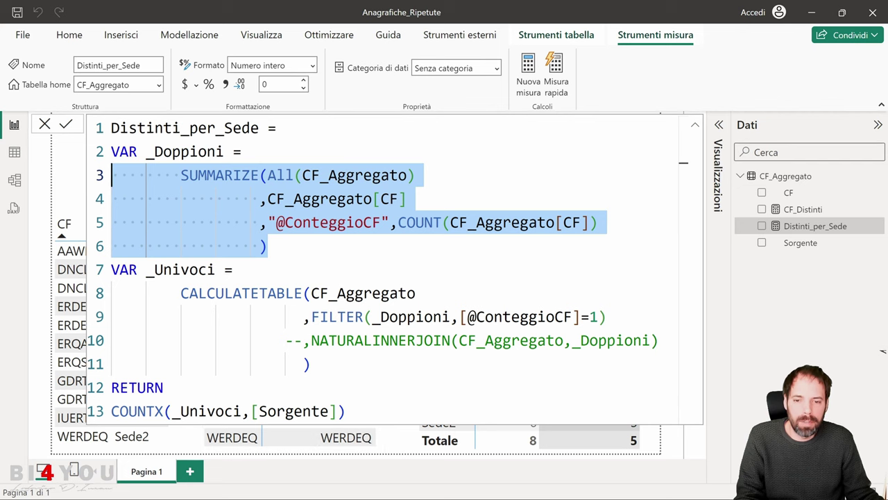
left_click(310, 364)
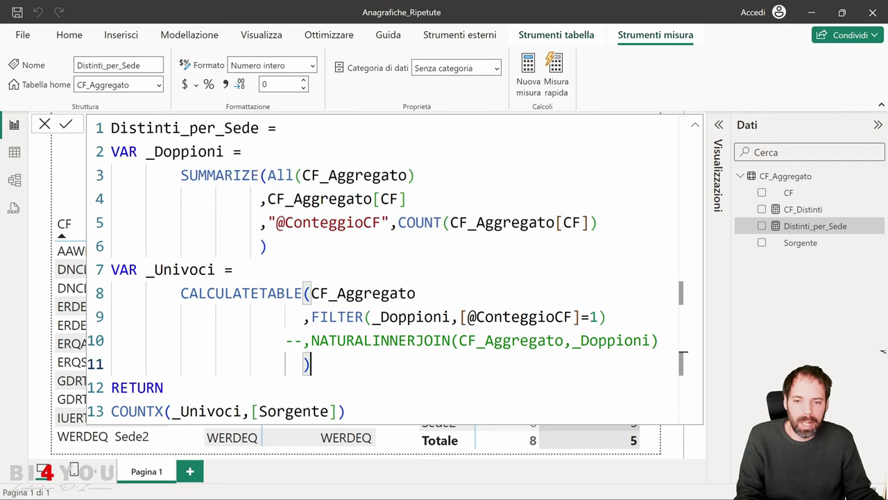
left_click(10, 210)
left_click(172, 471)
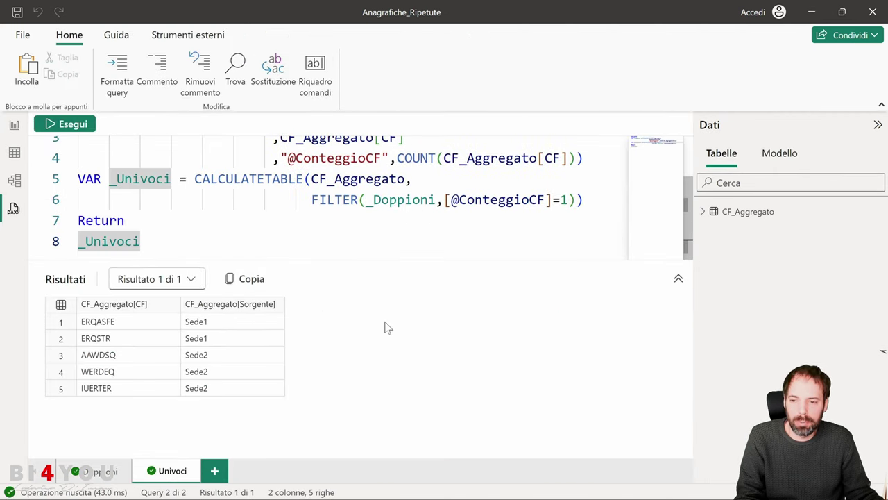
Step: Walk through the Univoci query's CALCULATETABLE over CF_Aggregato and its FILTER on line 6
scroll(348, 198, "up", 3)
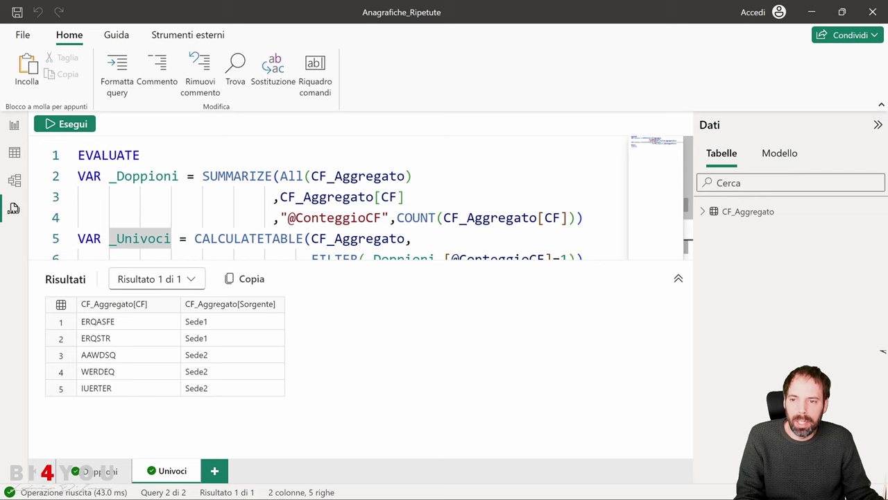
left_click_drag(584, 217, 78, 175)
scroll(347, 198, "down", 1)
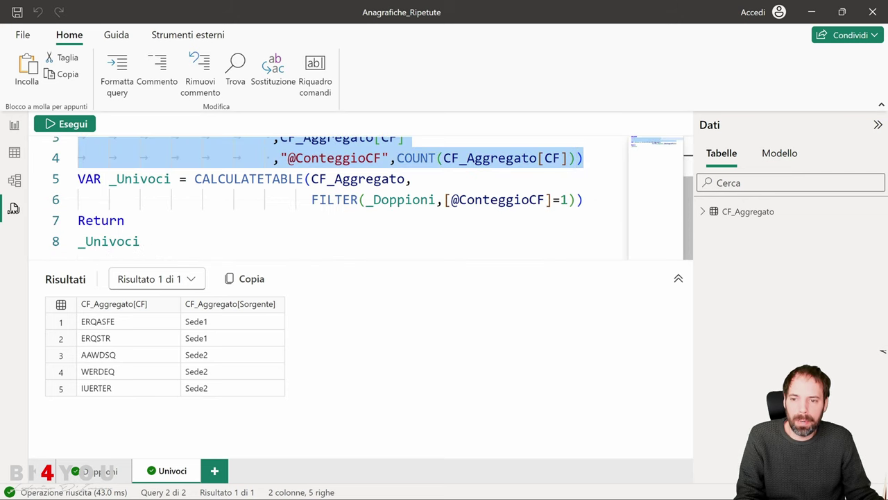
left_click(224, 199)
left_click_drag(195, 178, 304, 179)
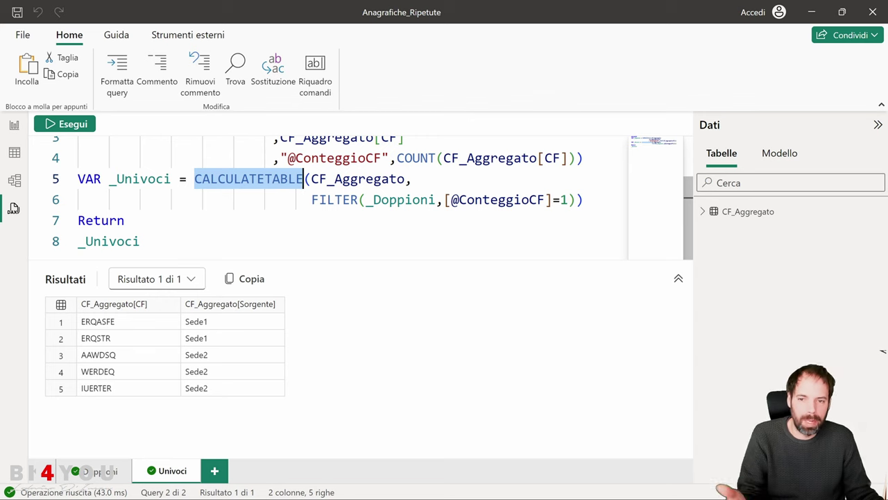
left_click(412, 179)
left_click_drag(310, 178, 405, 179)
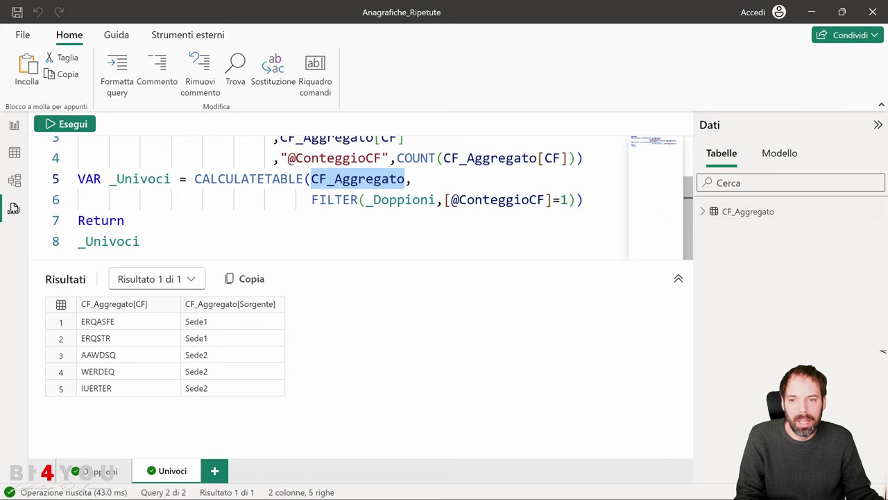
double_click(333, 199)
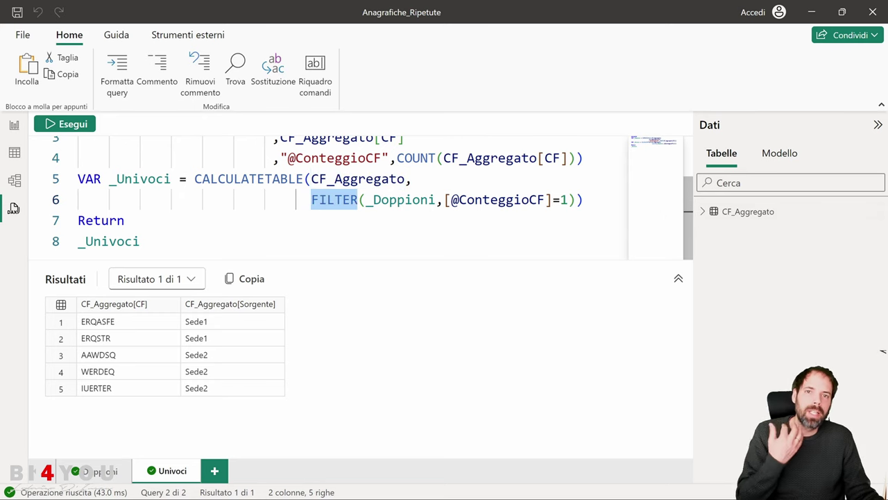
key("ctrl+Right")
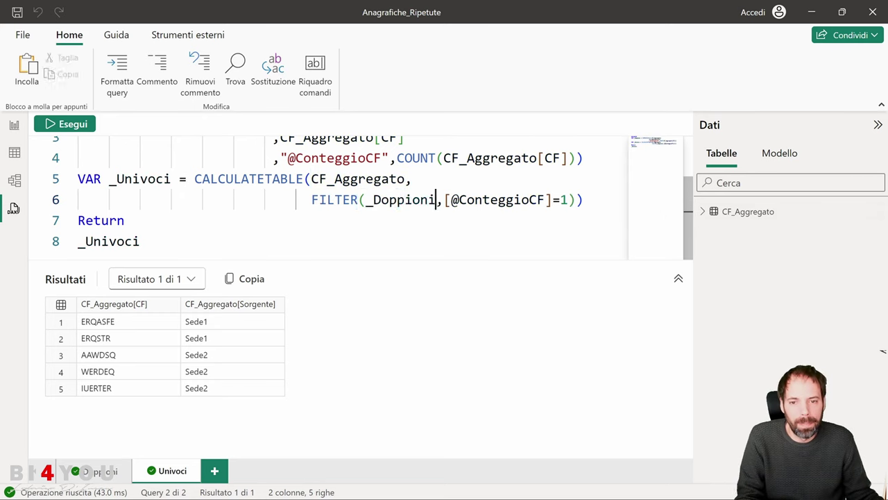
key("ctrl+Left")
Step: Step through the Doppioni result counts, from ERDETQ's 2 down to IUERTER's 1
left_click(97, 471)
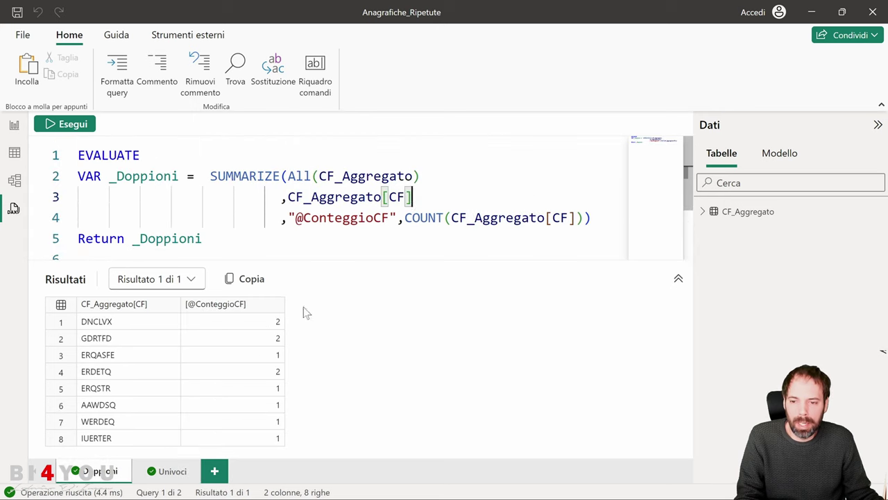
left_click(261, 322)
key("Down")
left_click(256, 371)
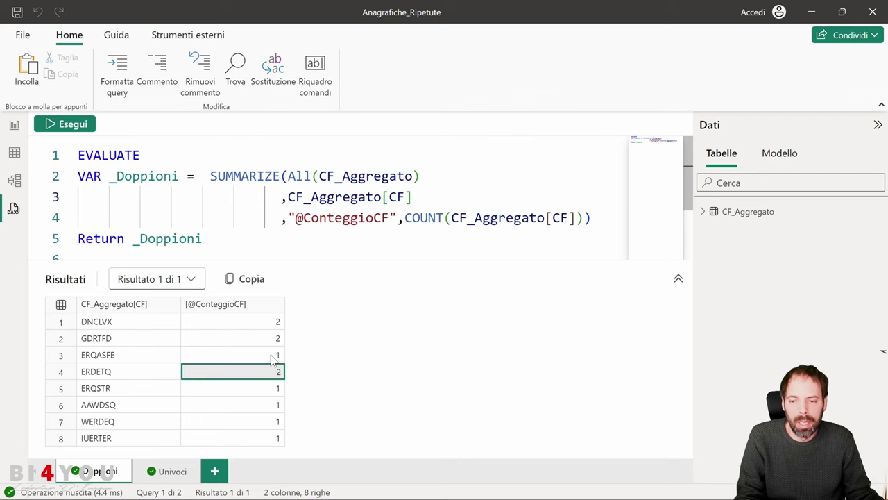
left_click(263, 388)
left_click(258, 405)
left_click(257, 421)
left_click(257, 437)
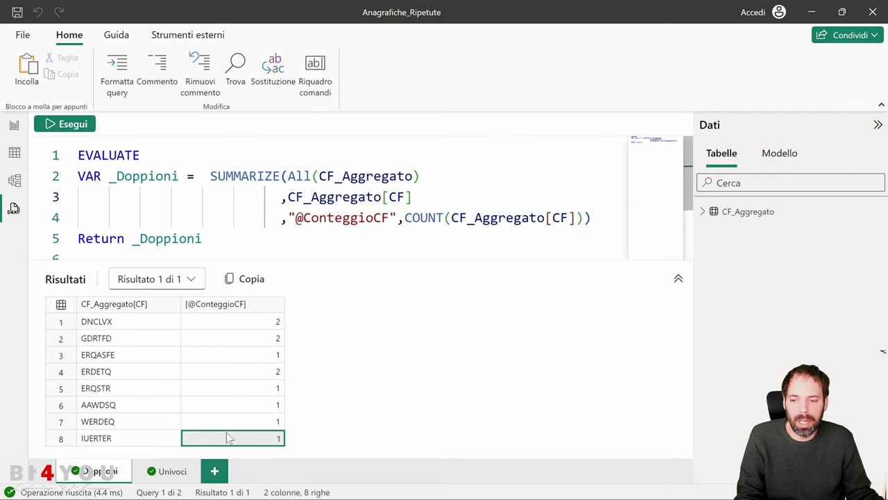
left_click(170, 471)
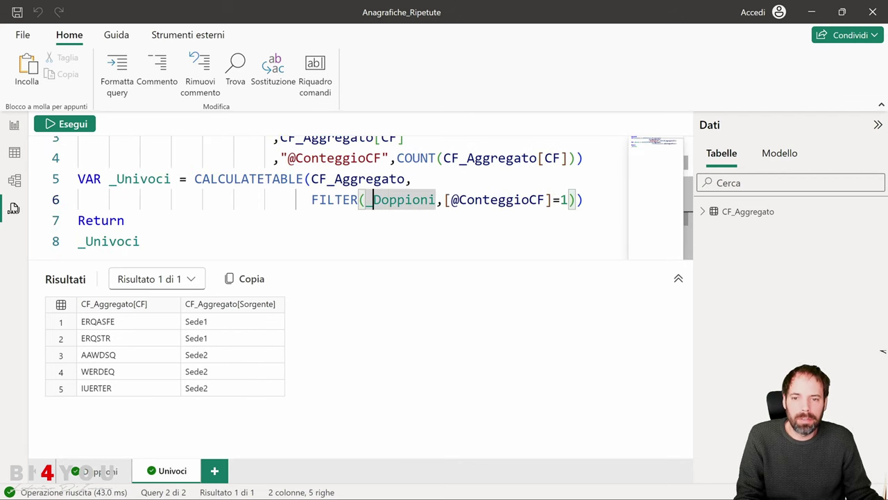
Step: Highlight CALCULATETABLE's CF_Aggregato argument and the FILTER over the _Doppioni table
left_click_drag(311, 178, 405, 178)
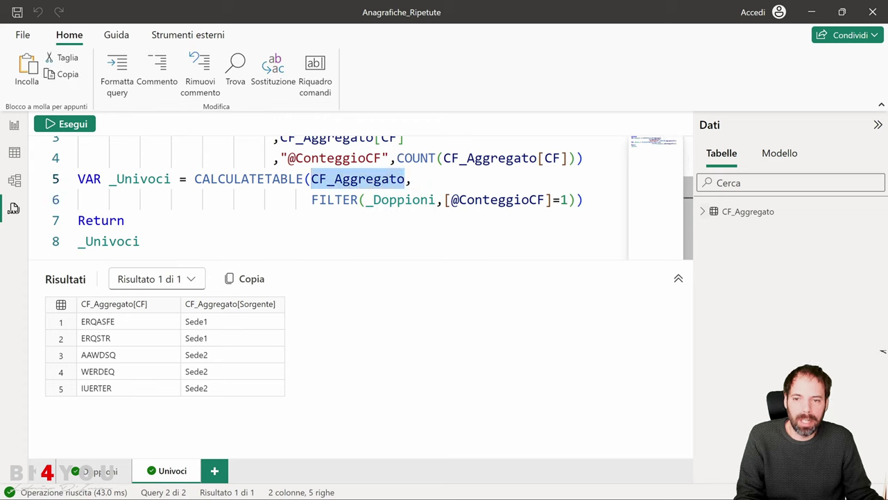
left_click(381, 178)
double_click(334, 200)
left_click(365, 200)
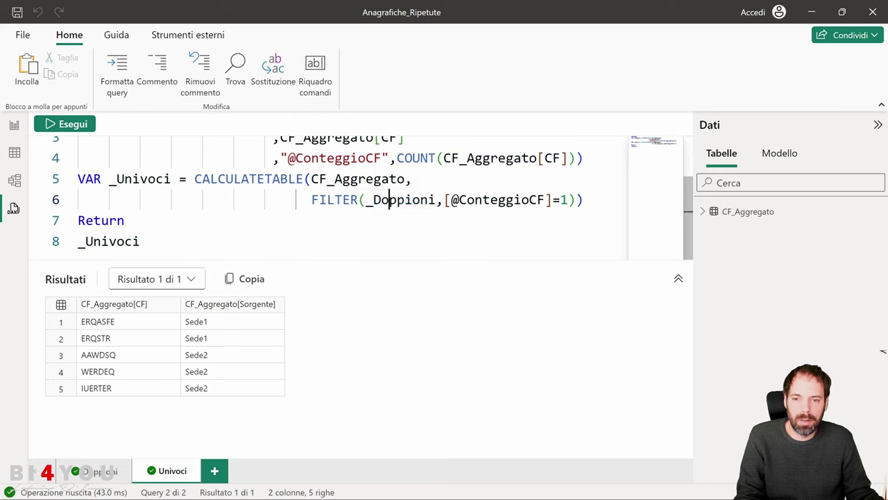
double_click(399, 200)
left_click_drag(366, 200, 436, 200)
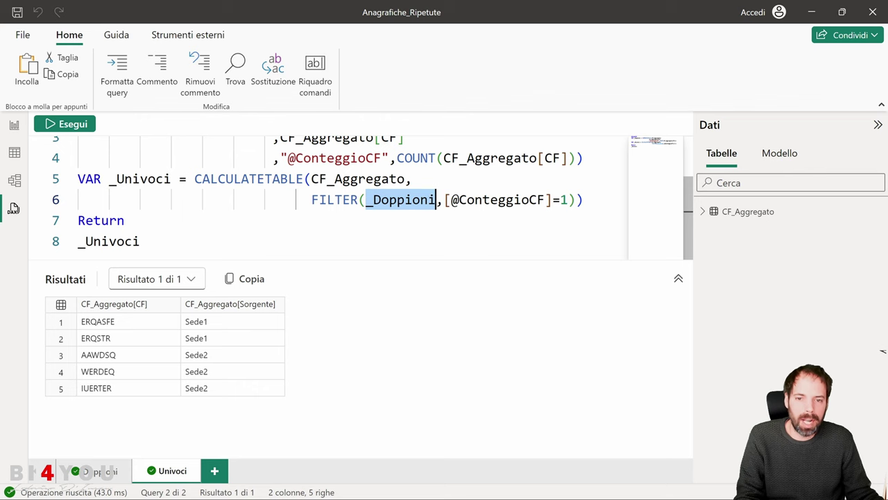
scroll(436, 254, "up", 2)
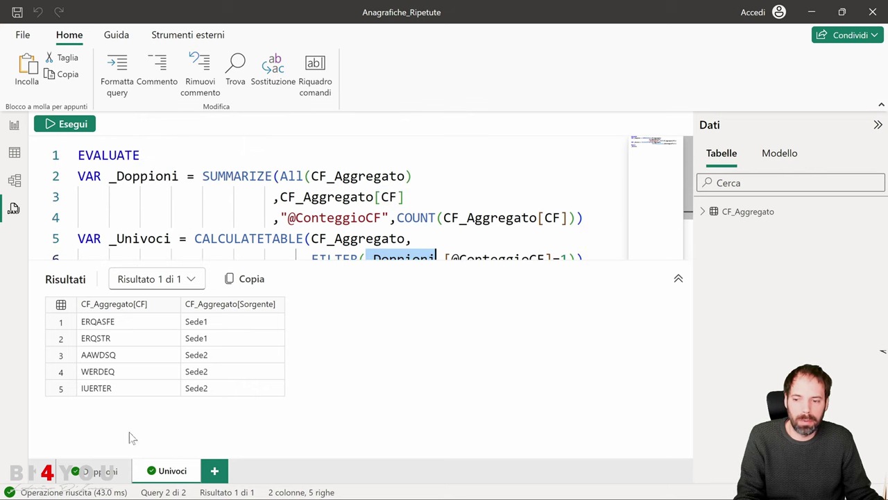
left_click(97, 470)
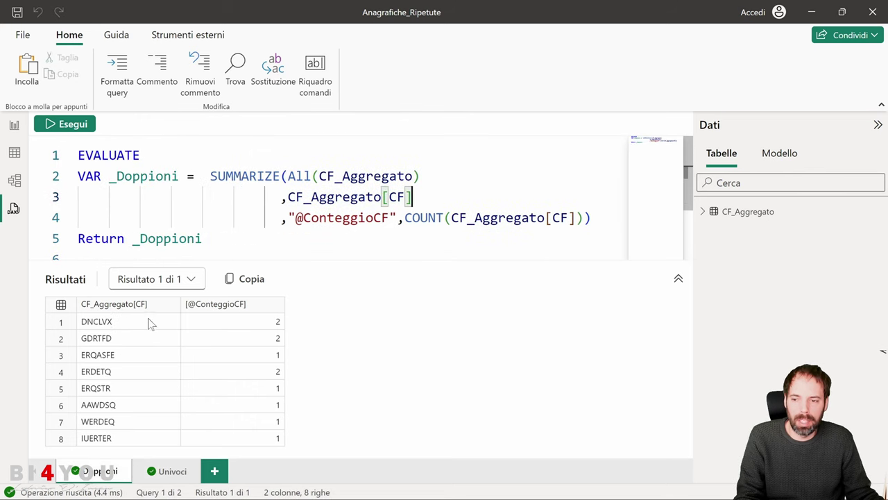
left_click(162, 475)
left_click_drag(445, 229, 552, 229)
left_click(97, 470)
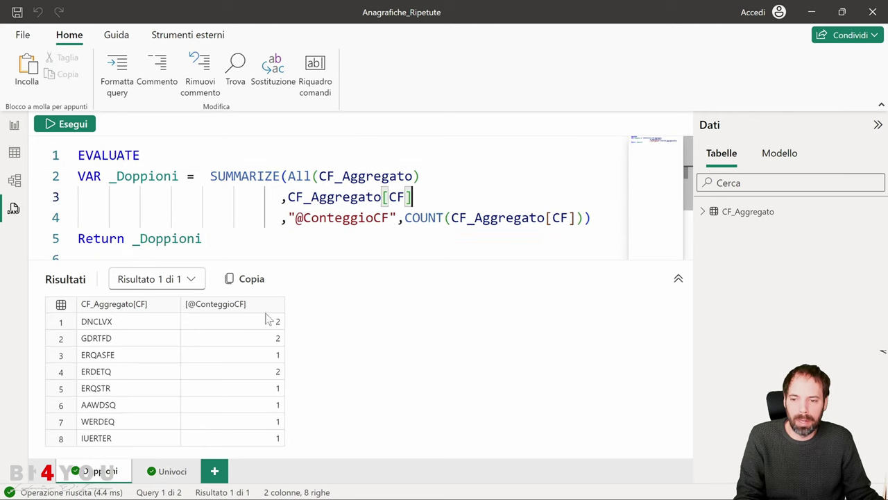
left_click(166, 471)
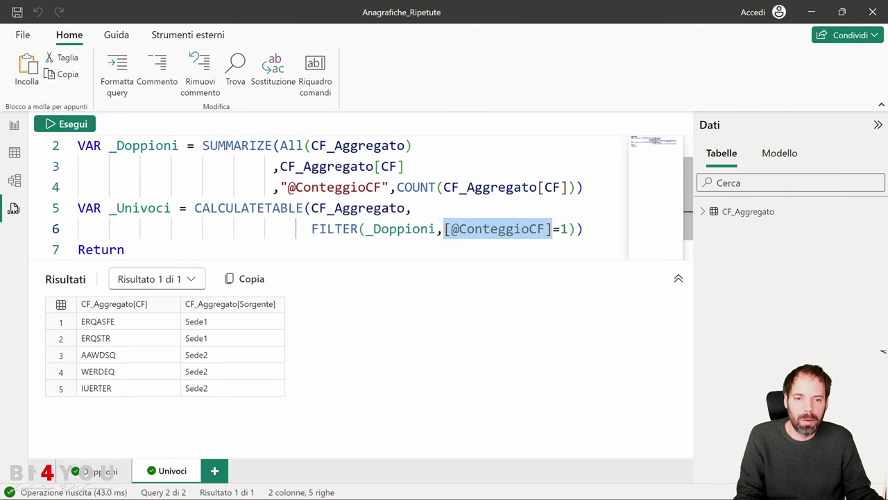
left_click(566, 229)
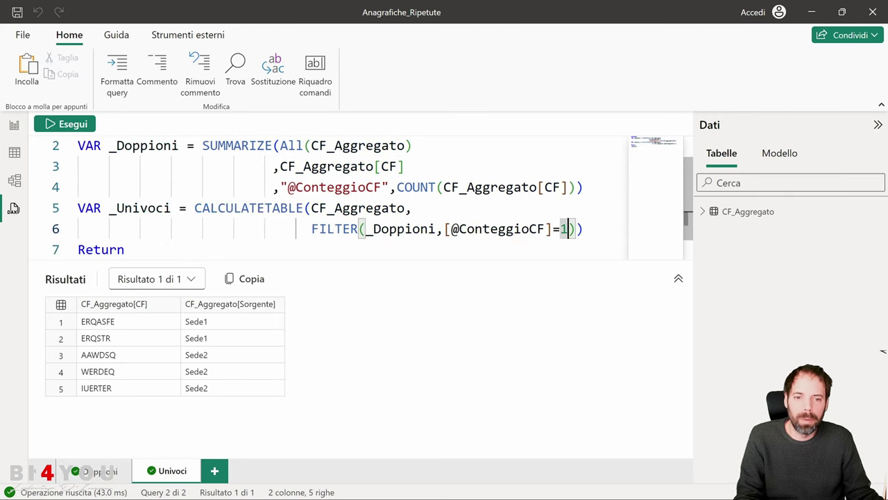
left_click(96, 471)
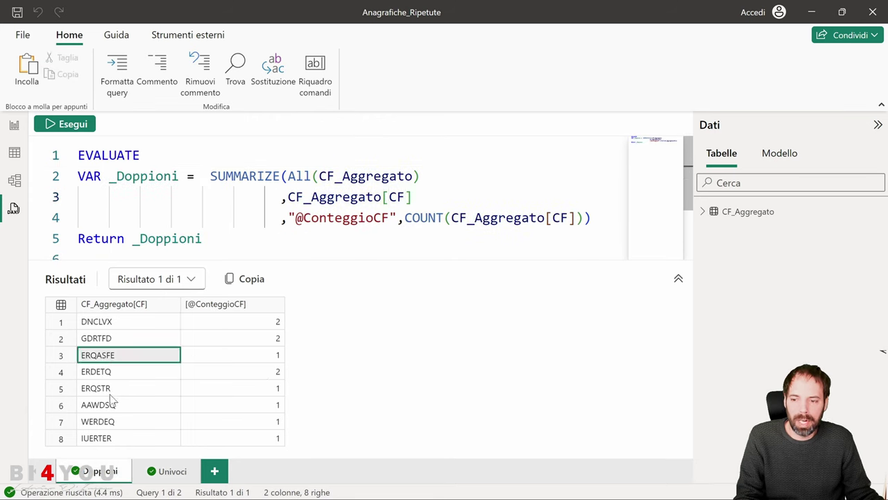
left_click(167, 472)
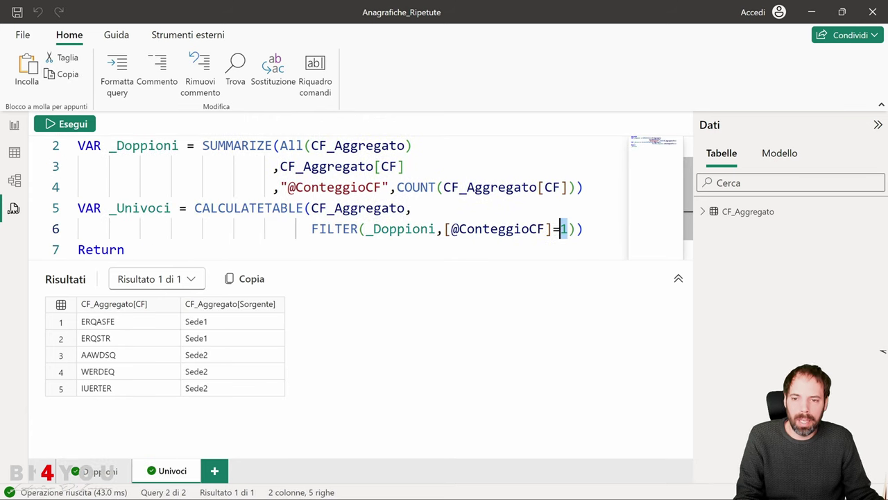
left_click_drag(209, 208, 405, 208)
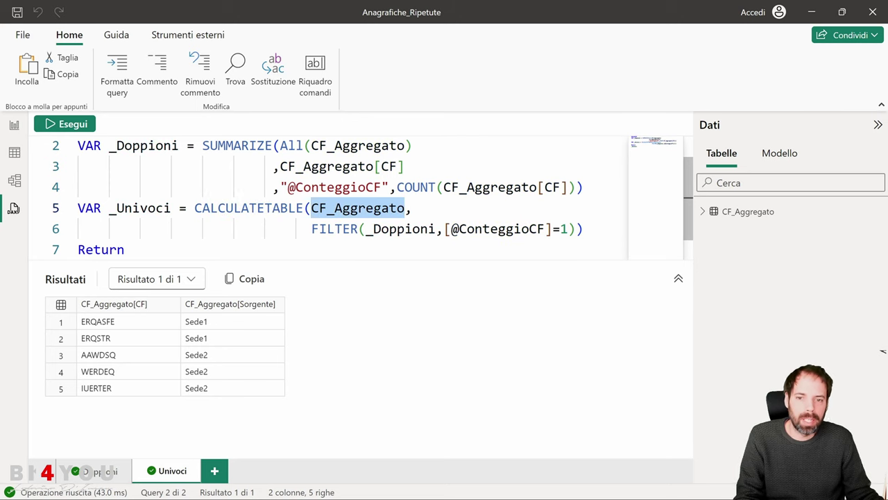
left_click(411, 208)
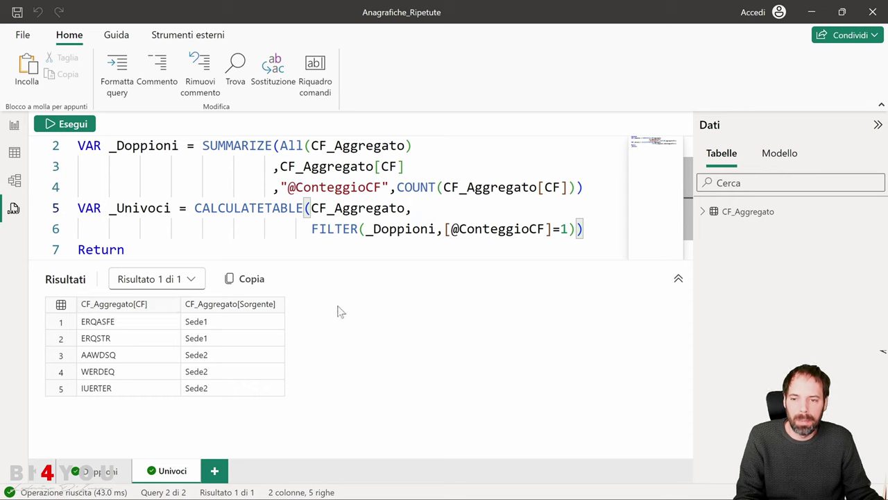
Step: Re-run the Univoci query with F5 and join _Univoci onto the Return line
key("F5")
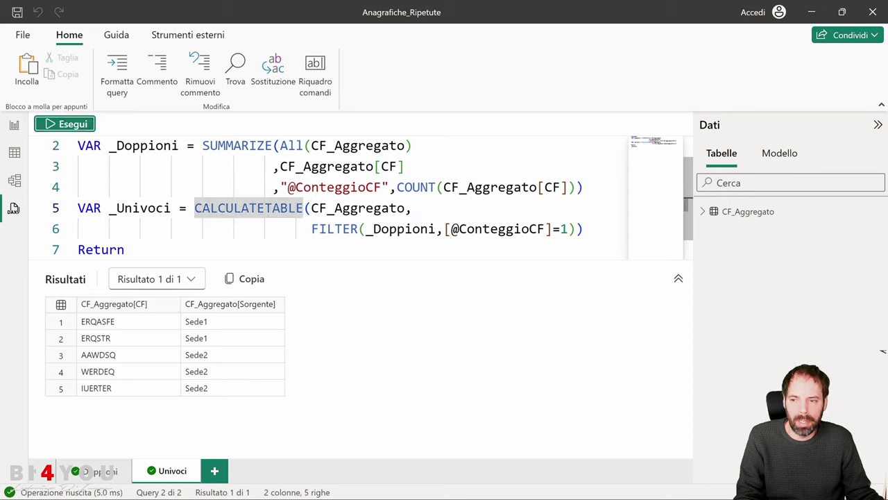
left_click(117, 249)
left_click_drag(140, 241, 78, 241)
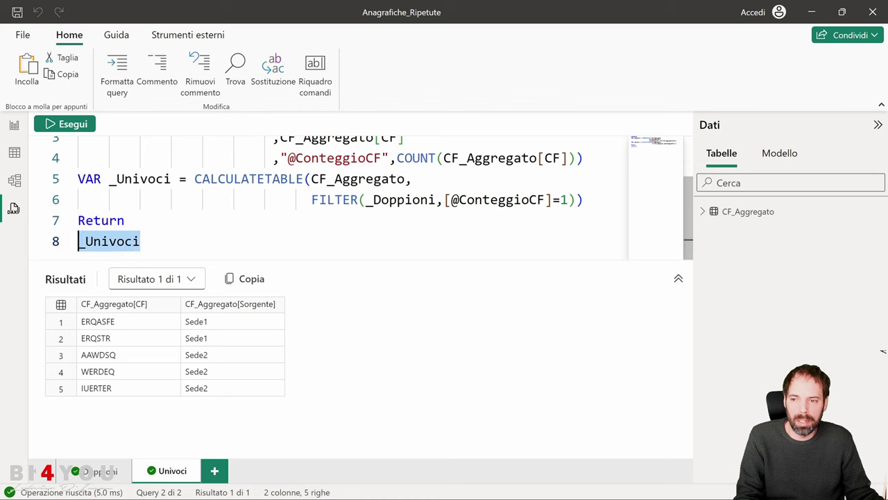
left_click(125, 220)
key("Delete")
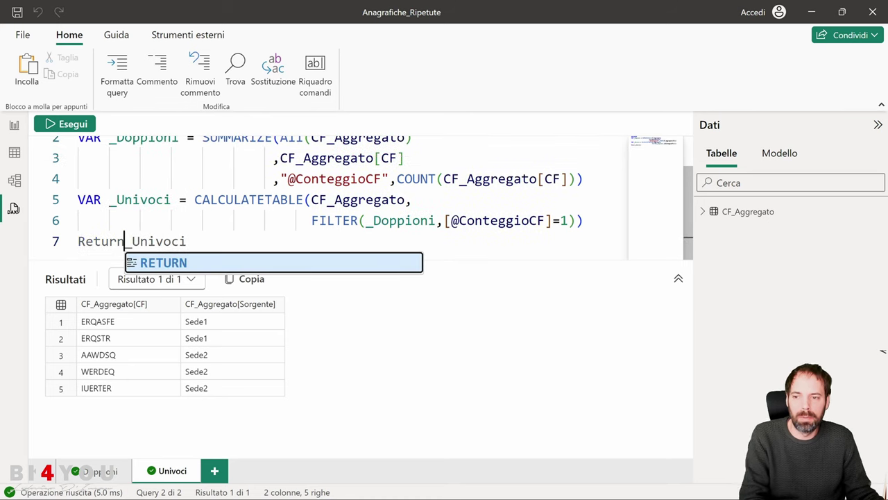
key("End")
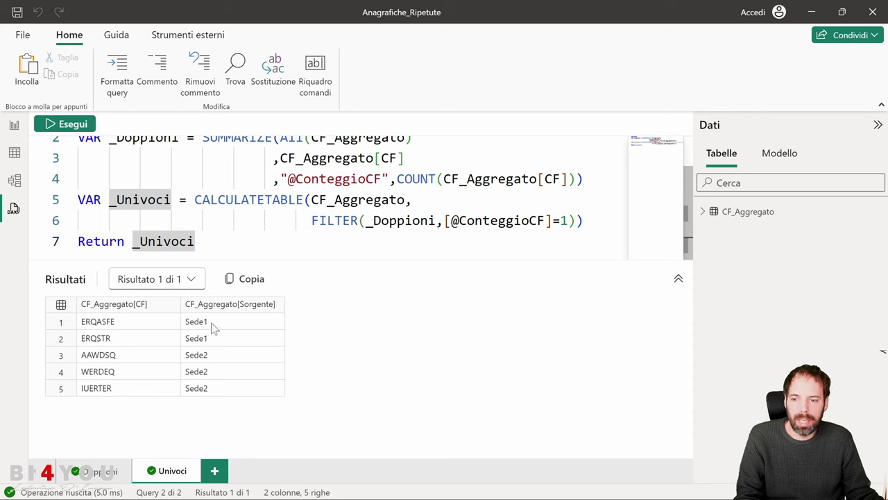
Step: Go through the Univoci results' Sorgente values, from ERQASFE's Sede1 to row 5's Sede2
left_click(116, 324)
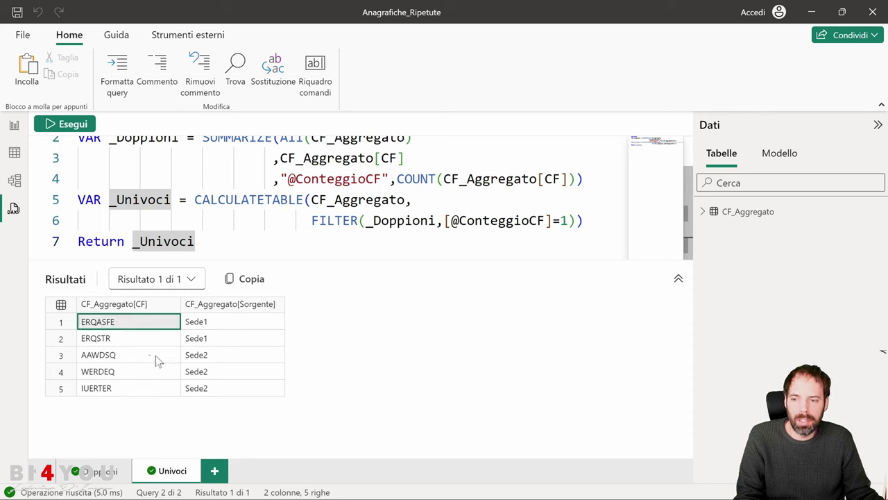
left_click(207, 327)
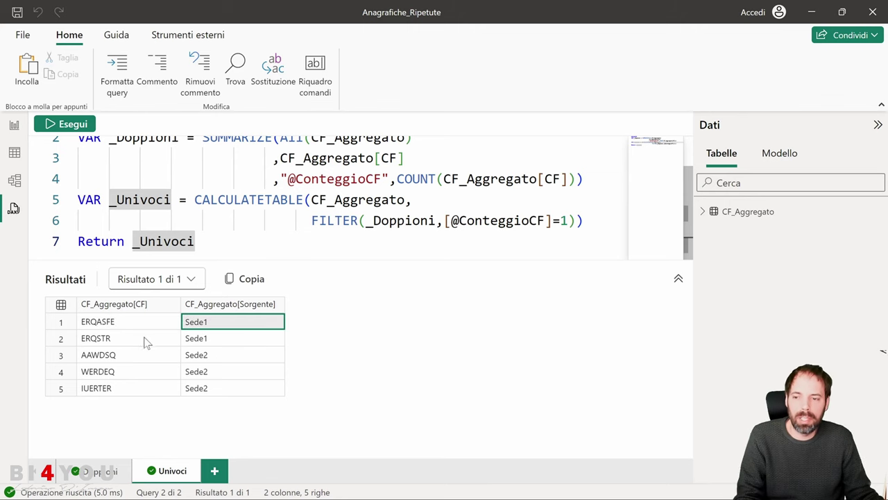
left_click(145, 342)
left_click(216, 345)
left_click(148, 361)
left_click(215, 362)
left_click(212, 375)
left_click(206, 392)
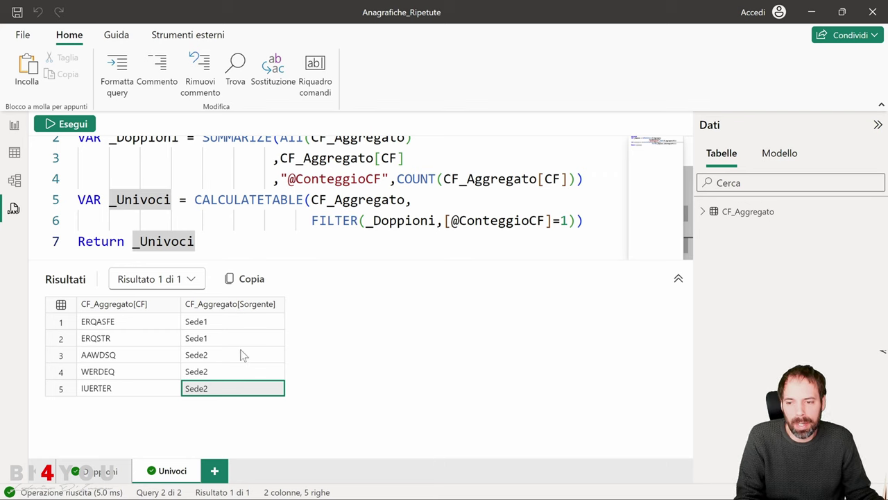
Step: Go through the five unique CF codes and each one's Sede, then return to the report
left_click(114, 322)
left_click(112, 339)
left_click(111, 355)
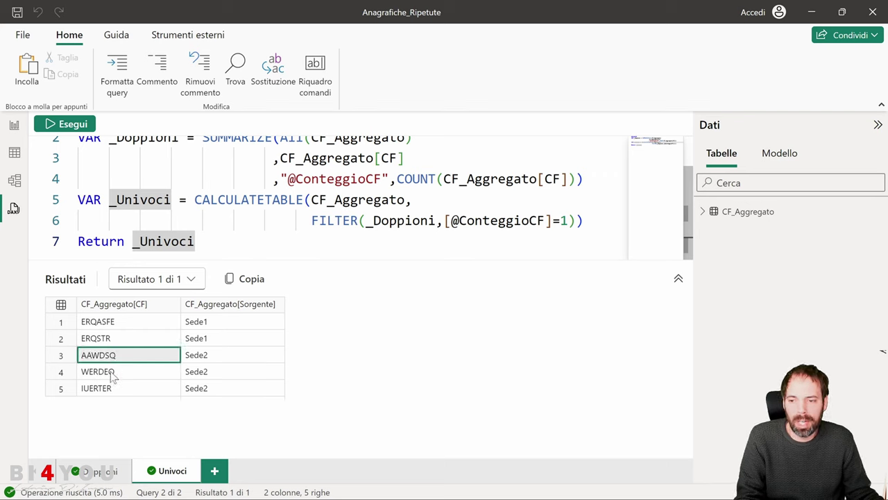
left_click(111, 372)
left_click(108, 389)
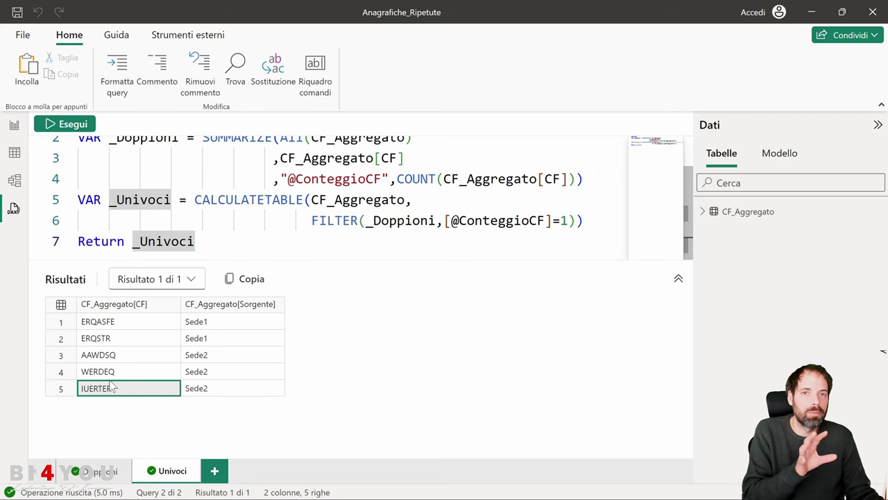
left_click(197, 327)
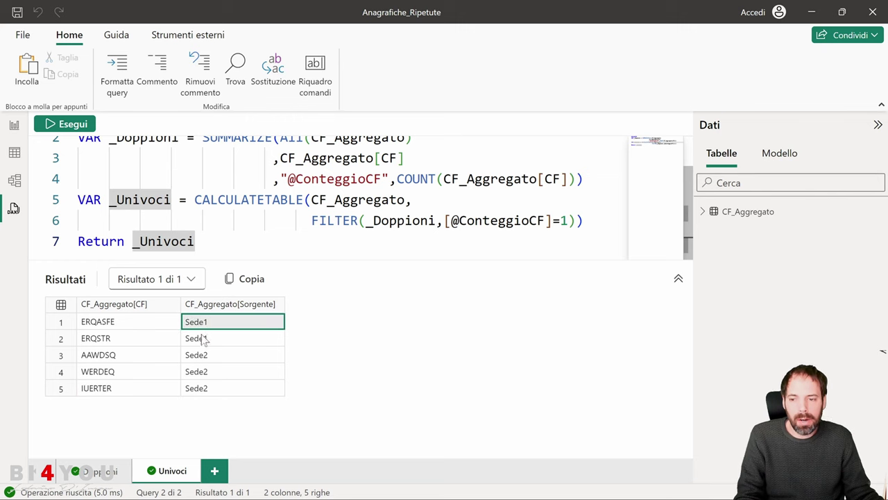
left_click(202, 341)
left_click(204, 355)
left_click(205, 372)
left_click(203, 391)
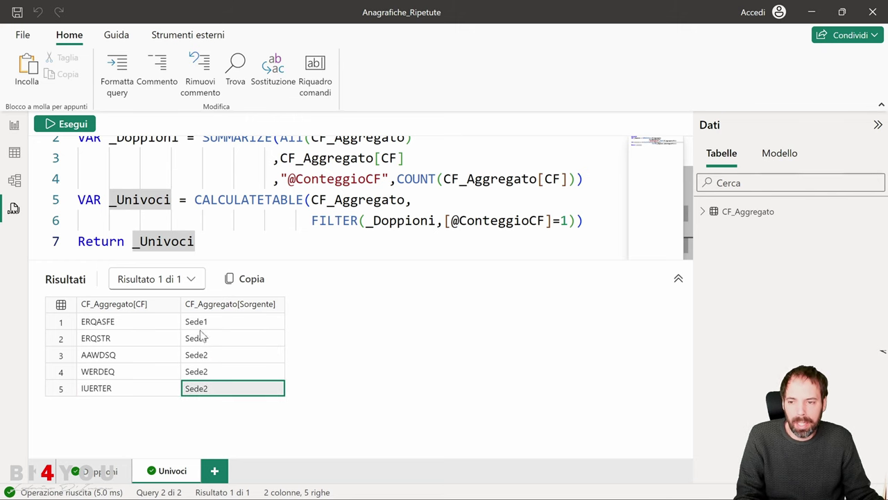
left_click(15, 129)
Step: Highlight the Distinti_per_Sede formula's _Doppioni variable, _Univoci CALCULATETABLE block and COUNTX
left_click(791, 228)
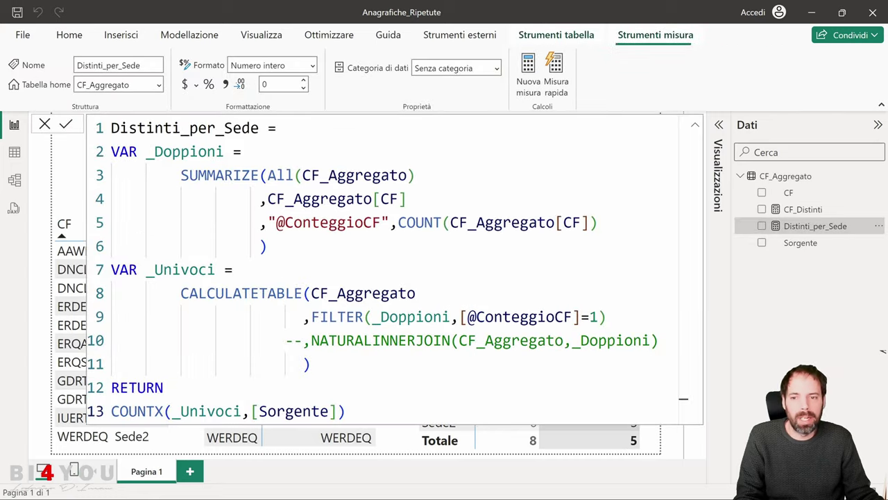
left_click_drag(111, 151, 267, 245)
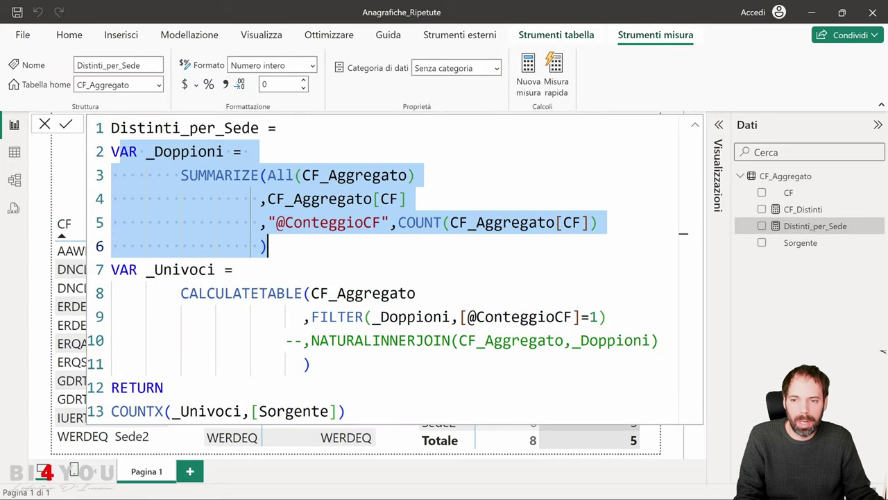
left_click_drag(111, 269, 436, 340)
left_click(310, 364)
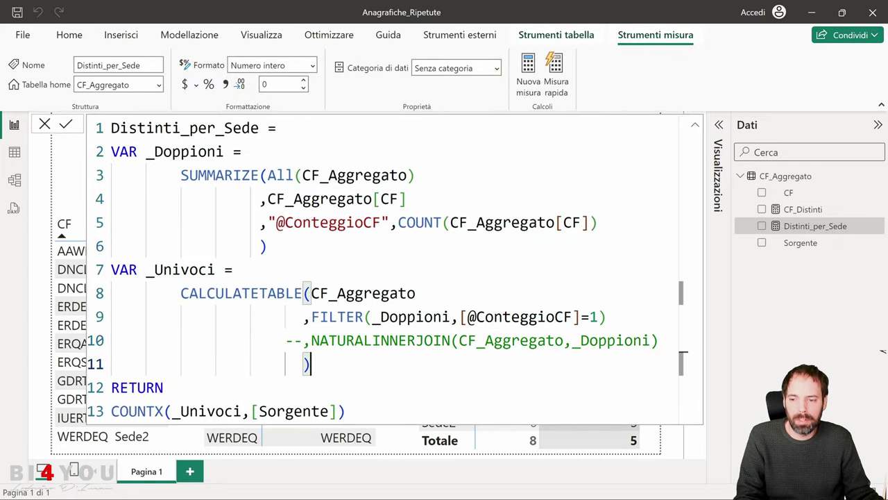
left_click_drag(164, 411, 111, 410)
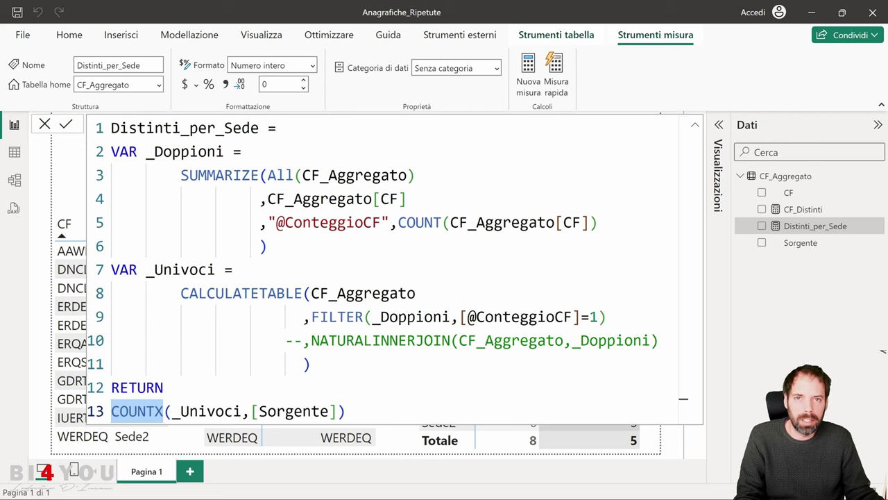
left_click_drag(215, 269, 146, 270)
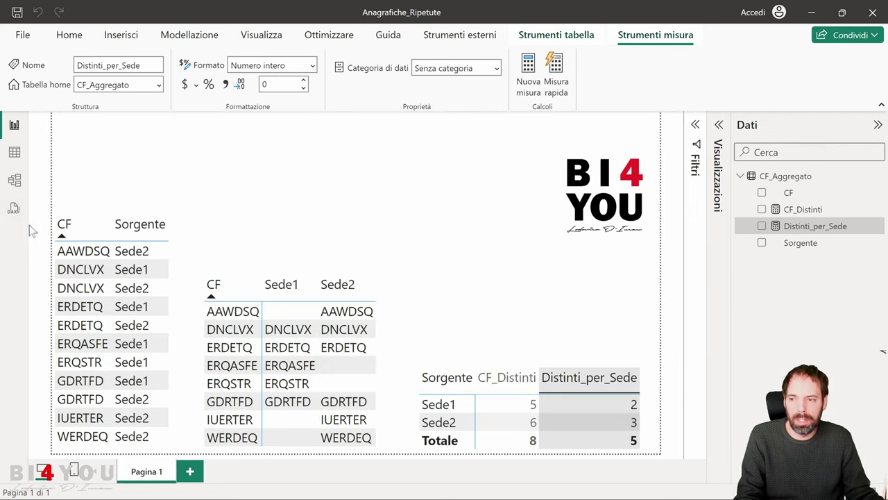
Step: Compare COUNTX's [Sorgente] and the _Univoci variable against the _Univoci query results
left_click(13, 208)
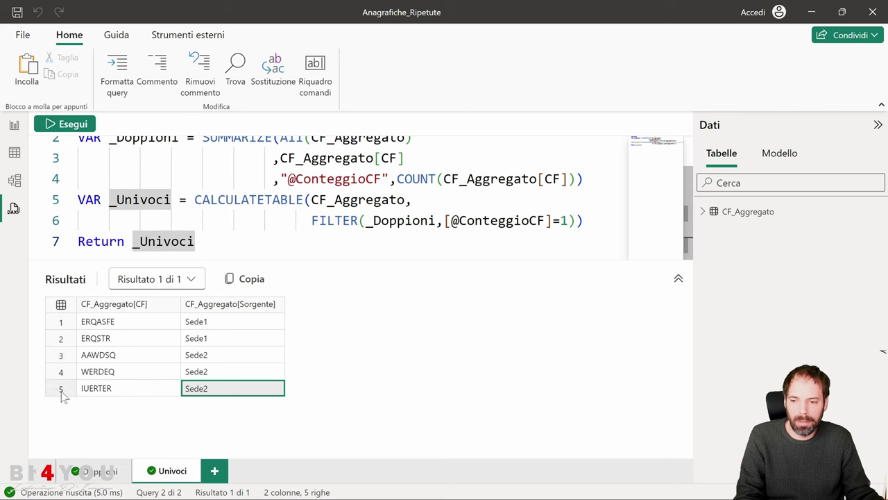
left_click(14, 125)
left_click(798, 227)
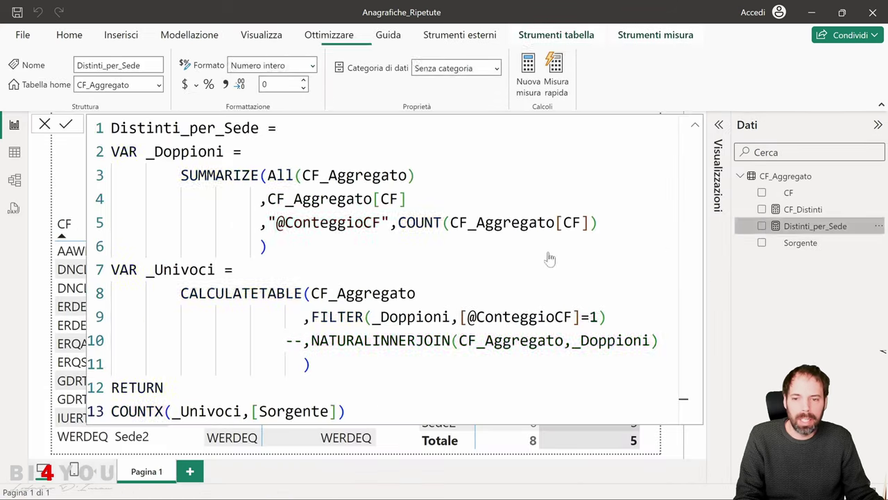
left_click_drag(252, 411, 338, 411)
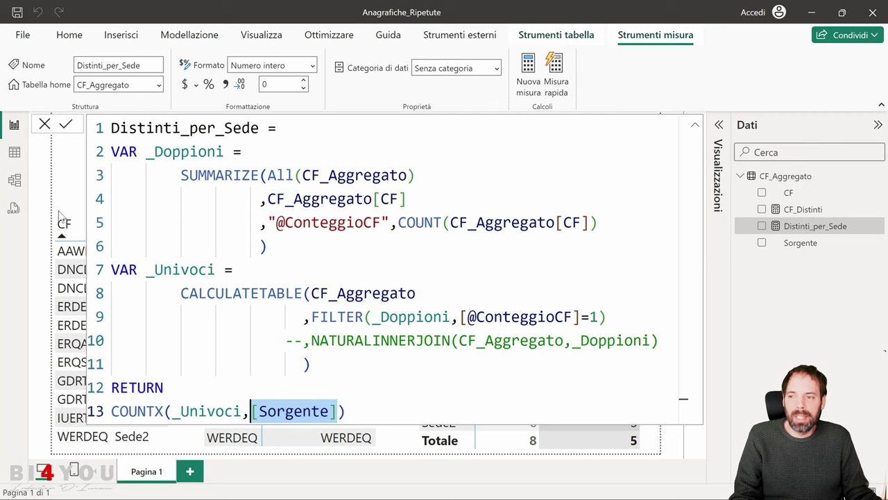
left_click(13, 208)
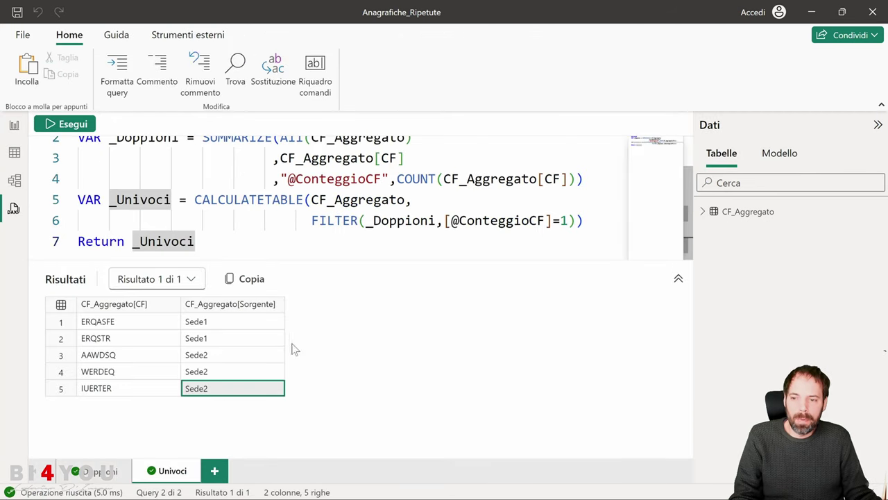
key("shift+Right")
key("shift+Right")
key("shift+Right")
key("shift+Right")
key("shift+Right")
key("shift+Right")
key("shift+Right")
key("shift+Right")
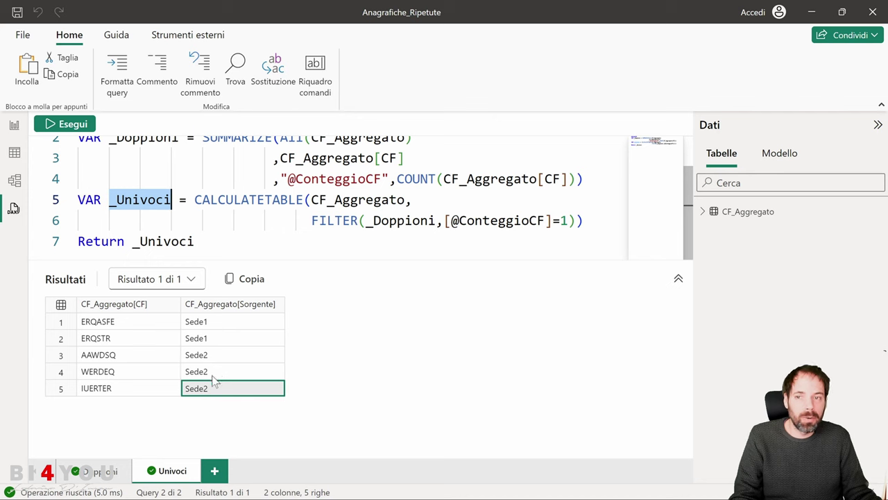
left_click(14, 125)
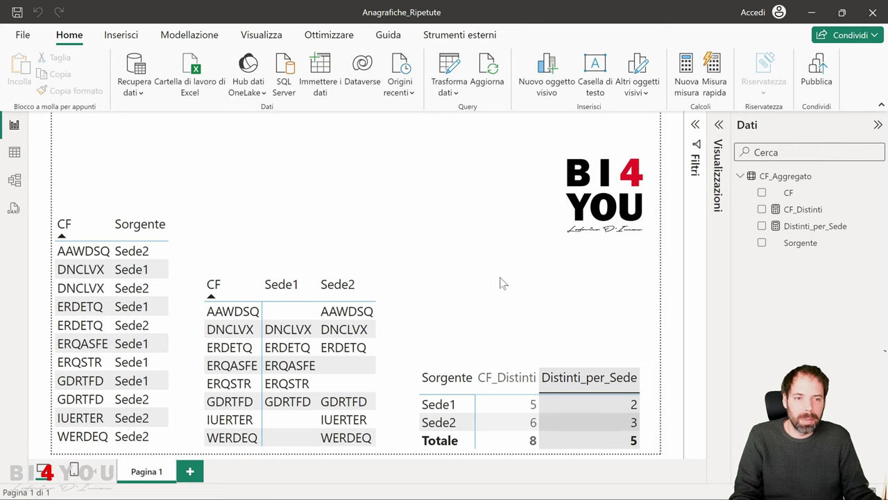
Step: Show the Distinti_per_Sede formula and highlight its FILTER condition and CF_Aggregato and _Doppioni references
left_click(791, 226)
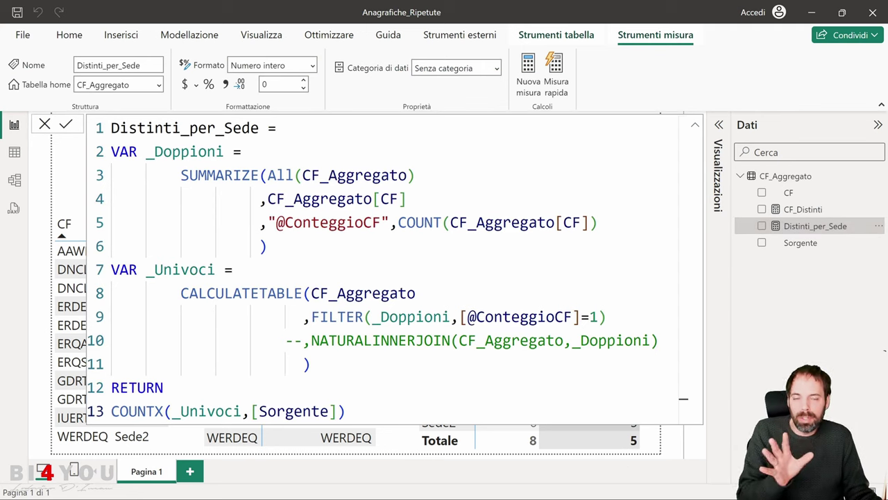
left_click(460, 317)
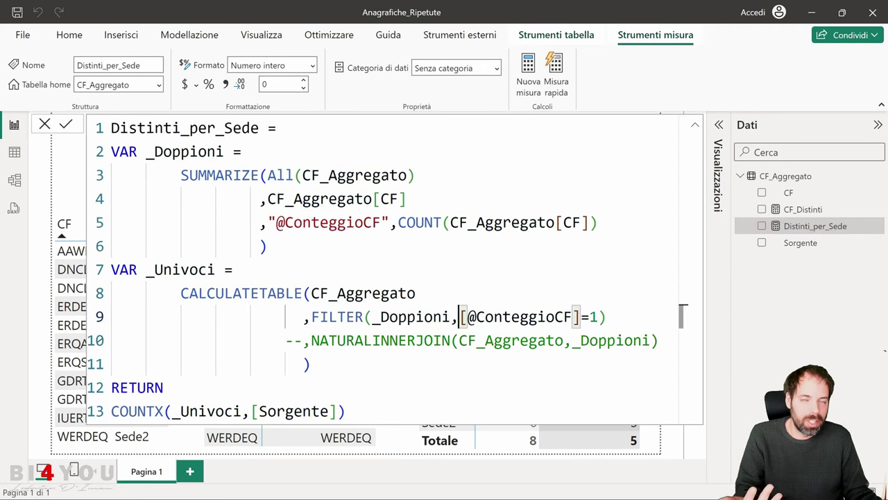
left_click(417, 293)
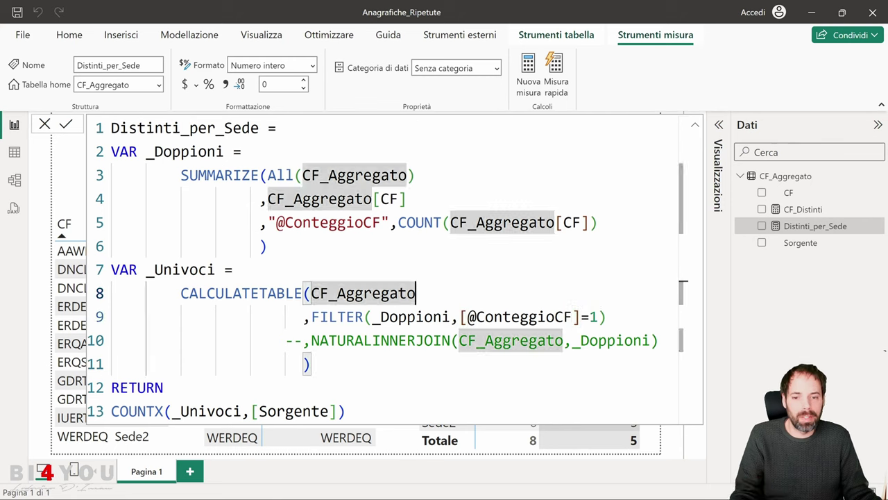
left_click(415, 316)
Step: Highlight the commented-out NATURALINNERJOIN line, its arguments, and the _Doppioni variable on line 2
left_click_drag(311, 340, 650, 340)
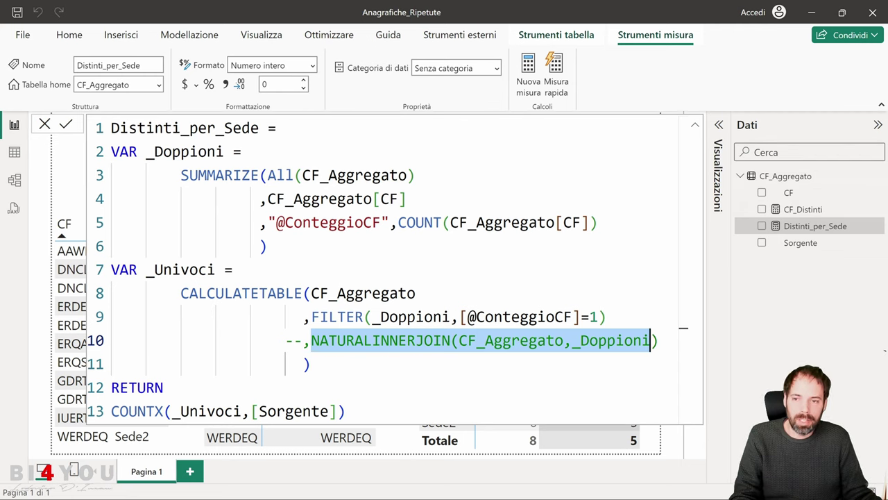
left_click_drag(147, 151, 224, 152)
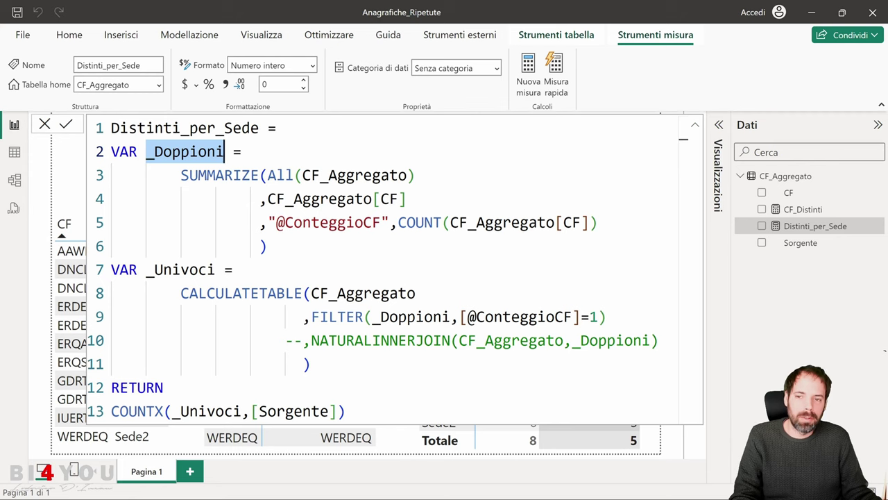
left_click(423, 340)
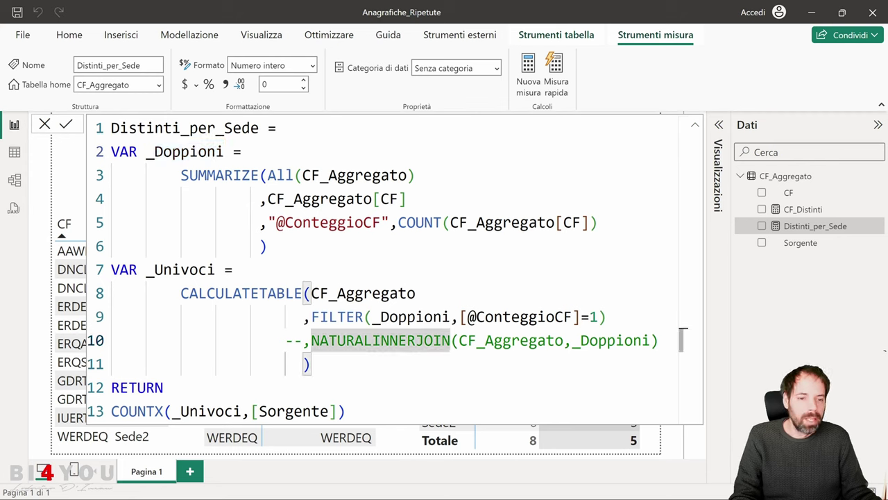
left_click_drag(658, 340, 310, 340)
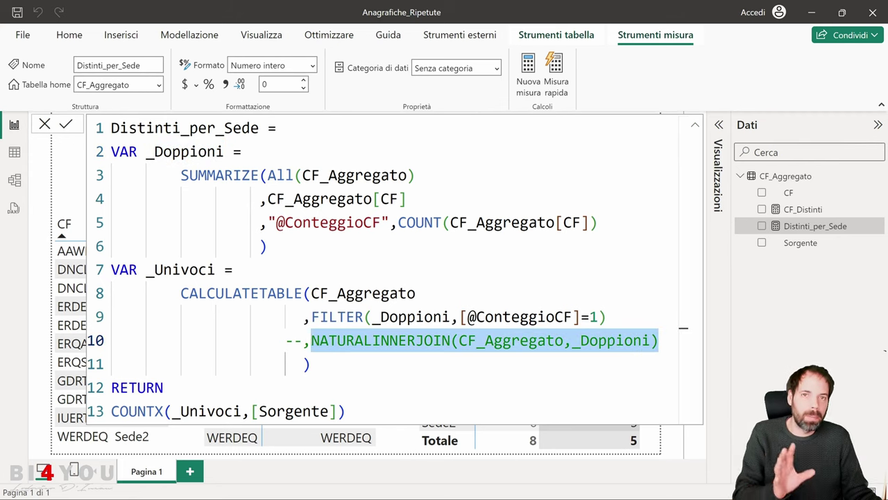
left_click(336, 340)
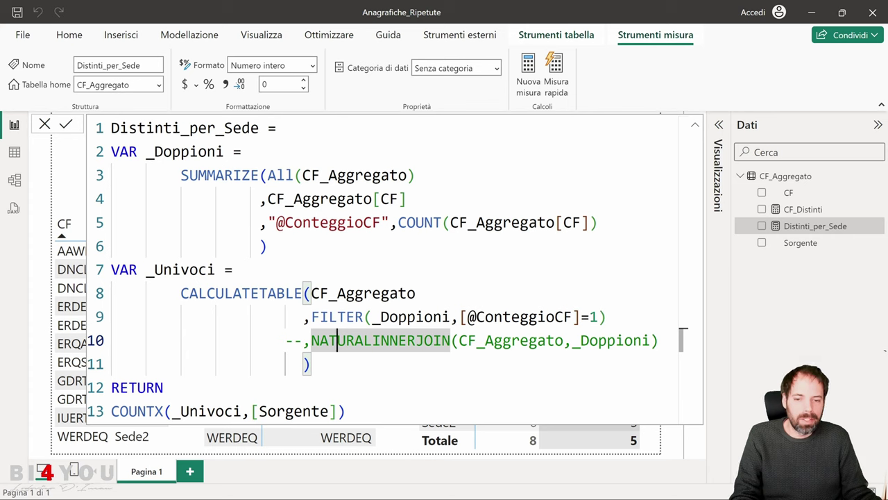
Step: Walk back through NATURALINNERJOIN, the CF_Aggregato references and the end of CALCULATETABLE
left_click(310, 340)
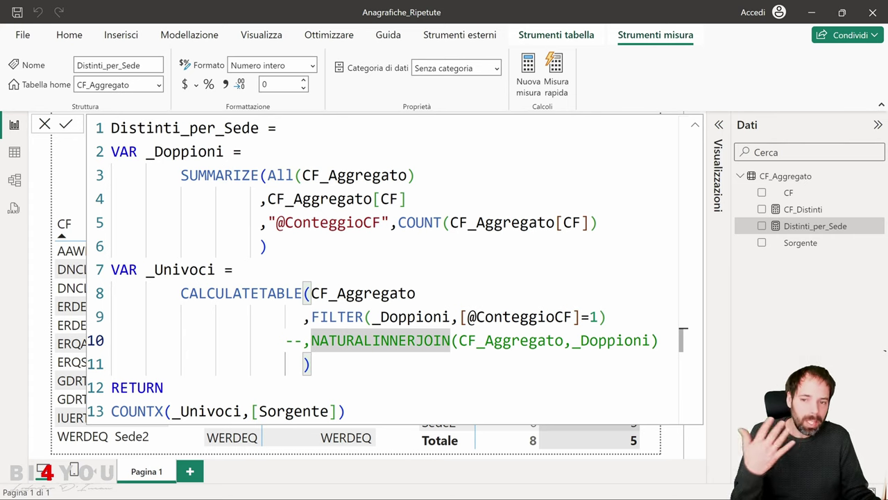
left_click(415, 293)
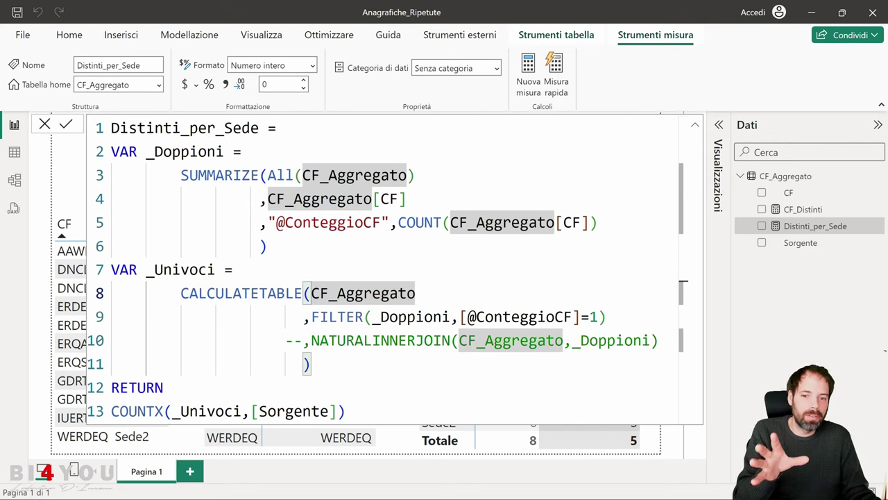
left_click(390, 340)
left_click(312, 363)
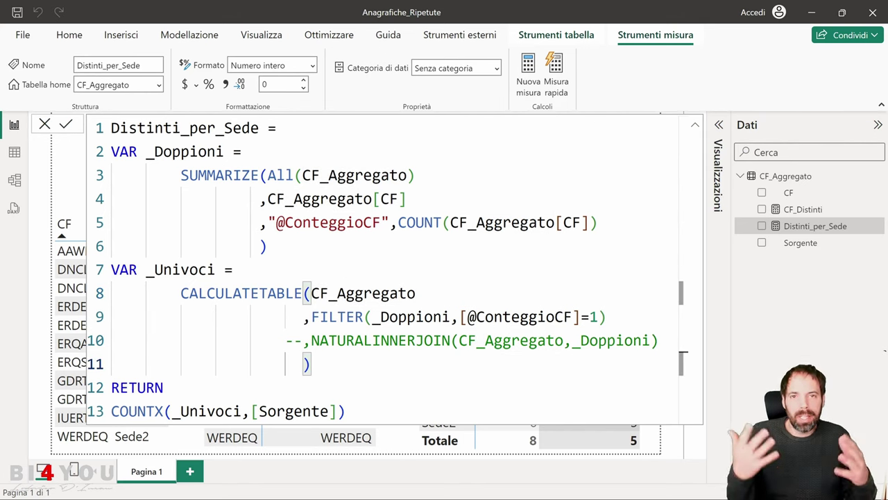